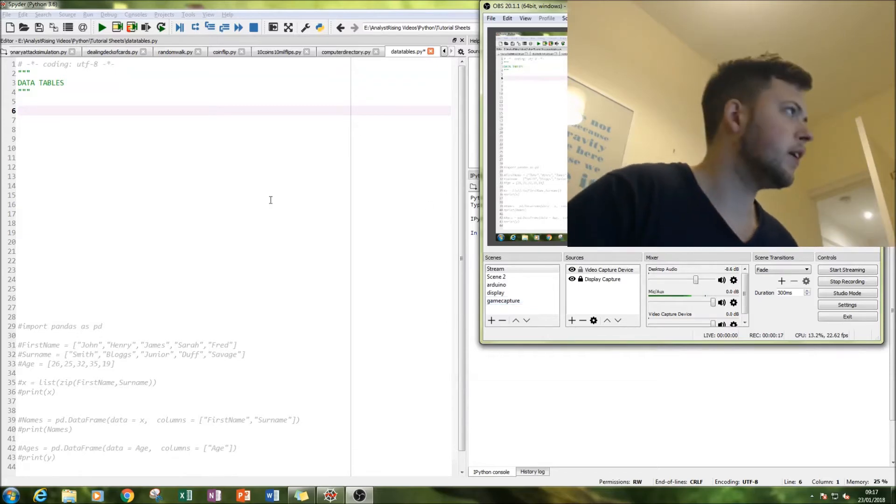
Add 'import pandas as pd' on line 6 with blank lines below, editor text enlarged
{"action": "left_click", "coordinate": [23, 111]}
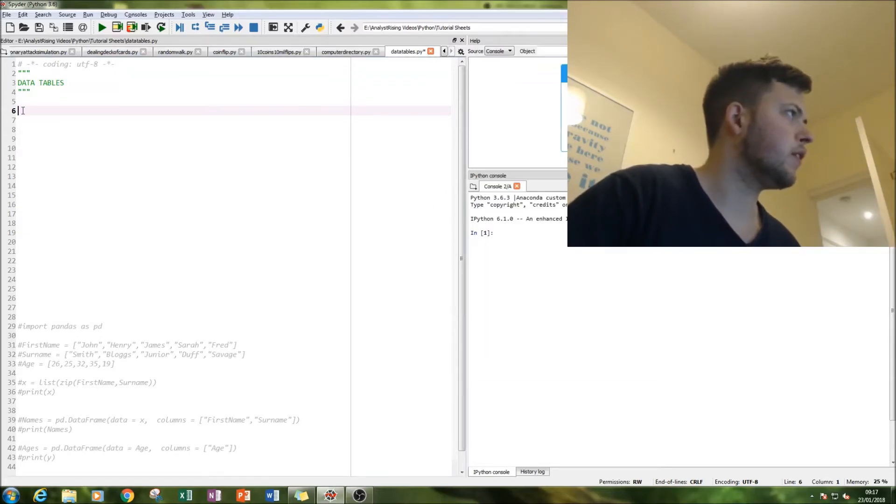
{"action": "key", "text": "ctrl+plus"}
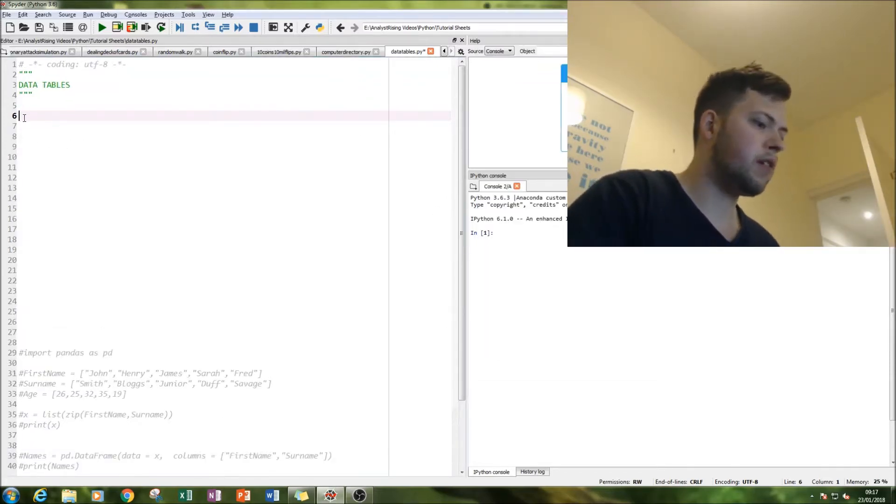
{"action": "type", "text": "import "}
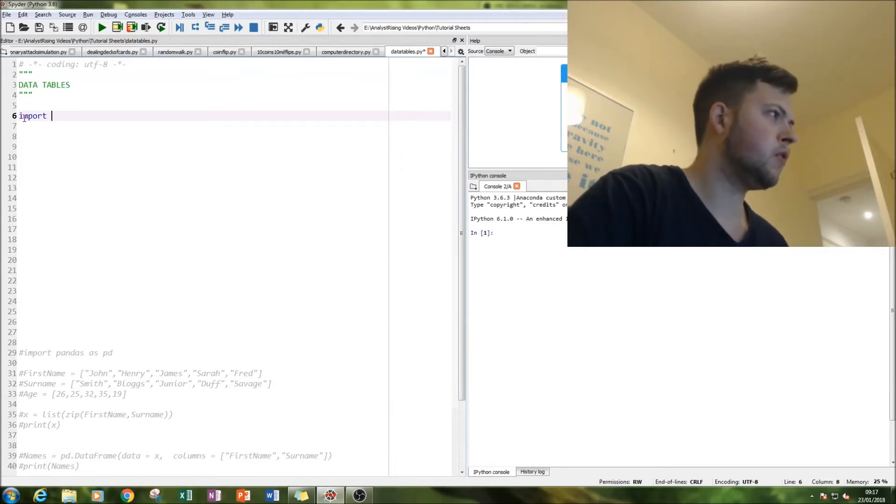
{"action": "type", "text": "pad"}
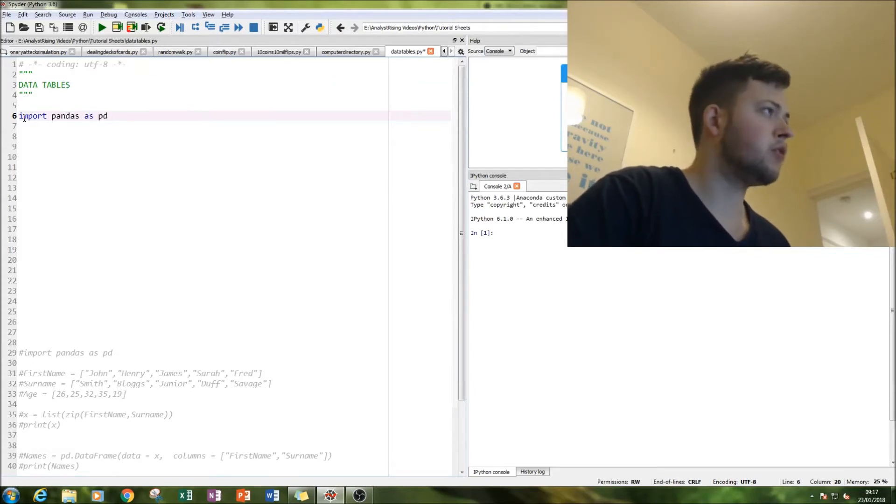
{"action": "key", "text": "Return"}
{"action": "key", "text": "Return"}
{"action": "key", "text": "Return"}
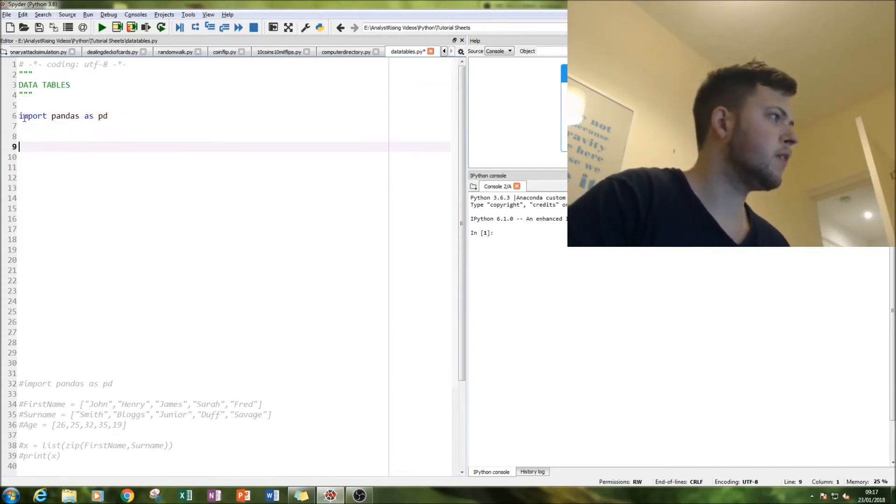
{"action": "scroll", "coordinate": [69, 210], "scroll_direction": "down", "scroll_amount": 4}
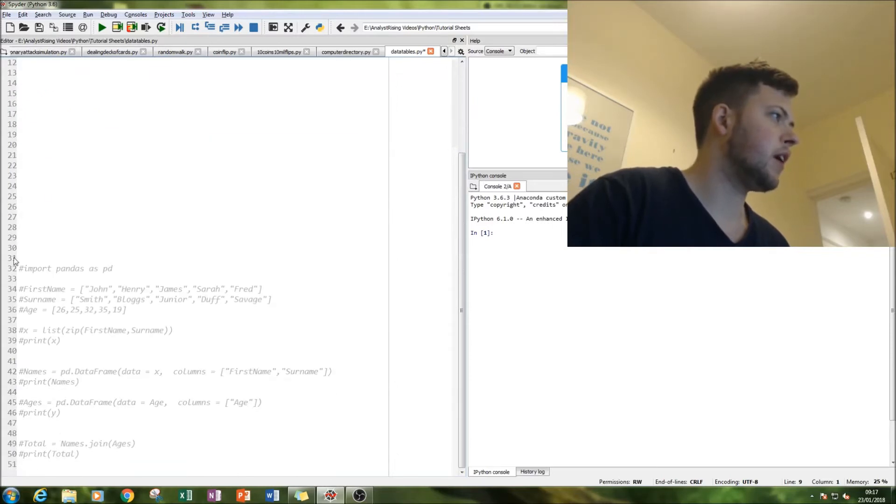
{"action": "scroll", "coordinate": [14, 261], "scroll_direction": "up", "scroll_amount": 4}
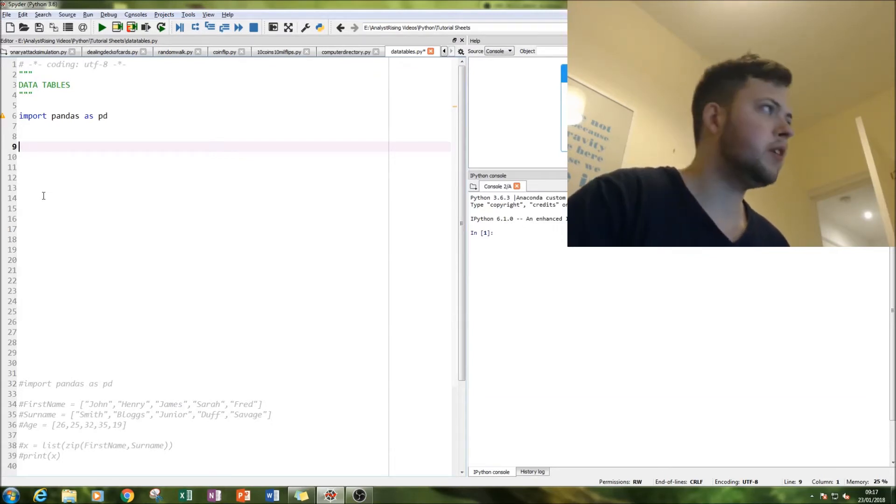
{"action": "mouse_move", "coordinate": [3, 116]}
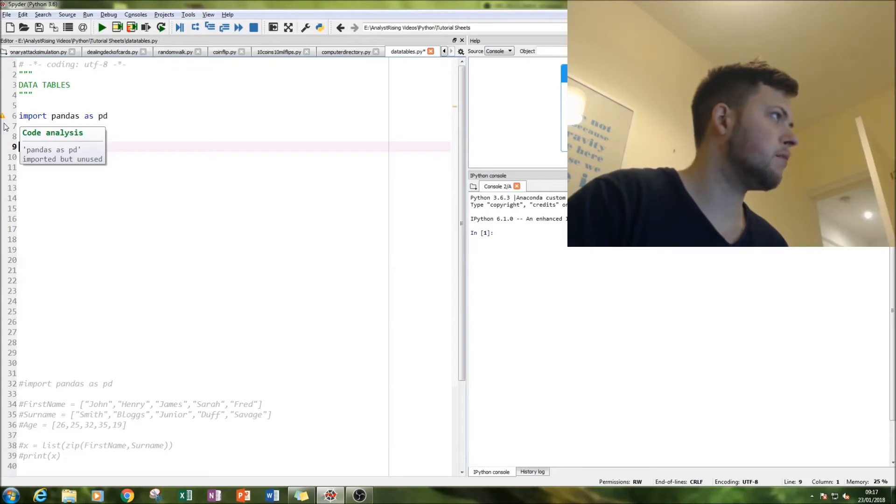
{"action": "left_click", "coordinate": [70, 190]}
{"action": "left_click", "coordinate": [28, 147]}
{"action": "type", "text": "FirsName"}
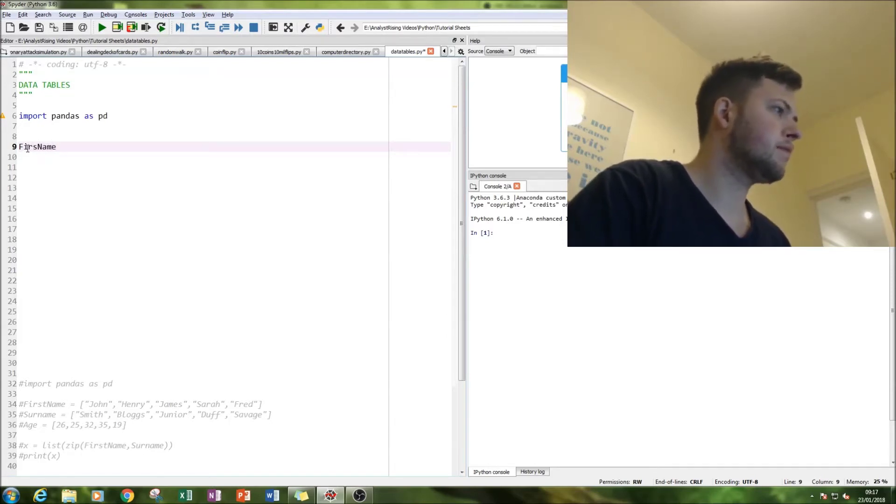
{"action": "type", "text": "="}
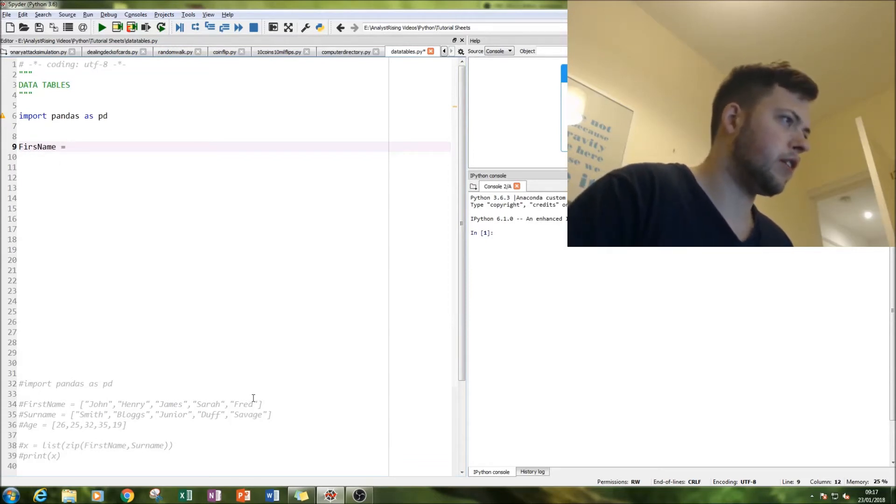
Define FirstName on line 9 from the commented first-name list, fixing the FirsName typo
{"action": "left_click_drag", "start_coordinate": [265, 404], "coordinate": [80, 404]}
{"action": "key", "text": "ctrl+c"}
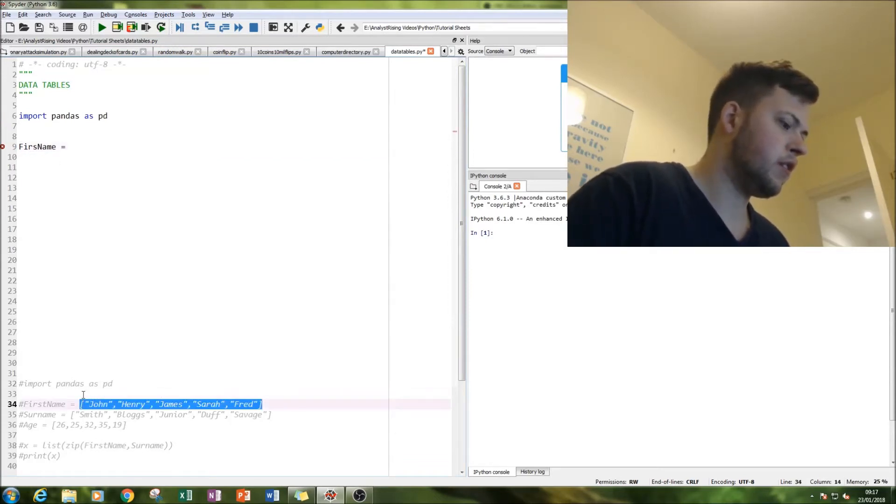
{"action": "left_click", "coordinate": [70, 146]}
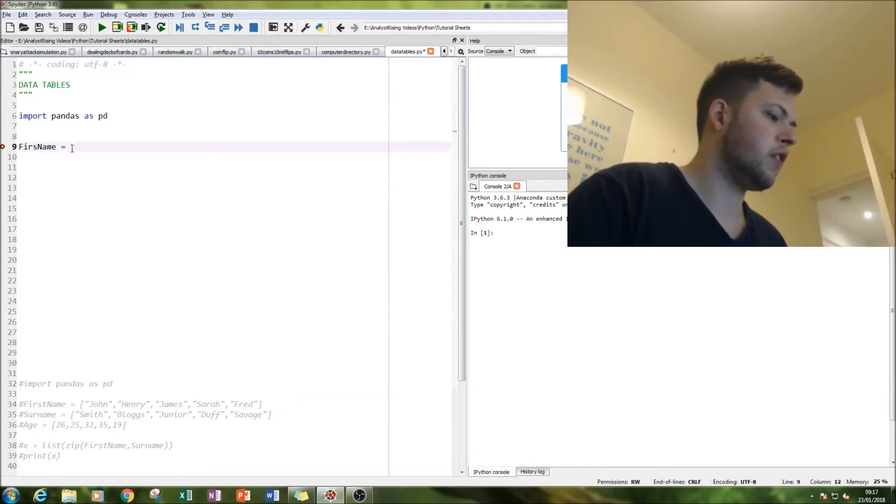
{"action": "key", "text": "ctrl+v"}
{"action": "left_click", "coordinate": [264, 152]}
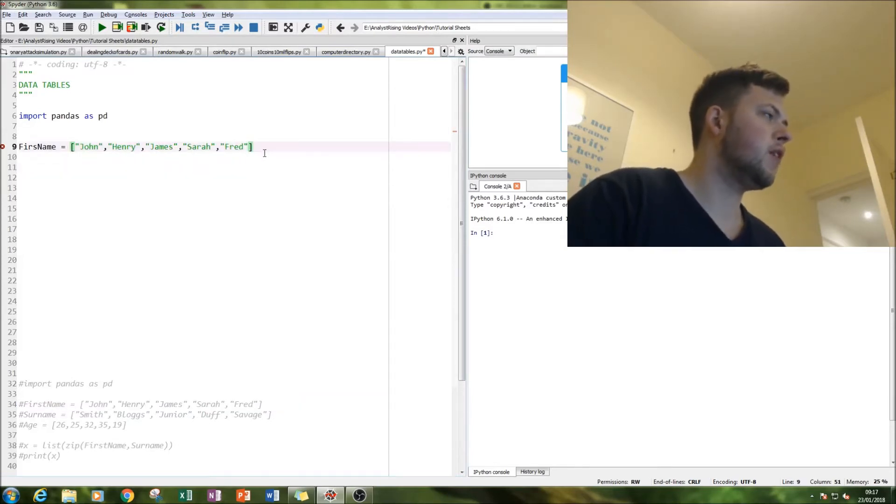
{"action": "left_click", "coordinate": [36, 146]}
{"action": "type", "text": "t"}
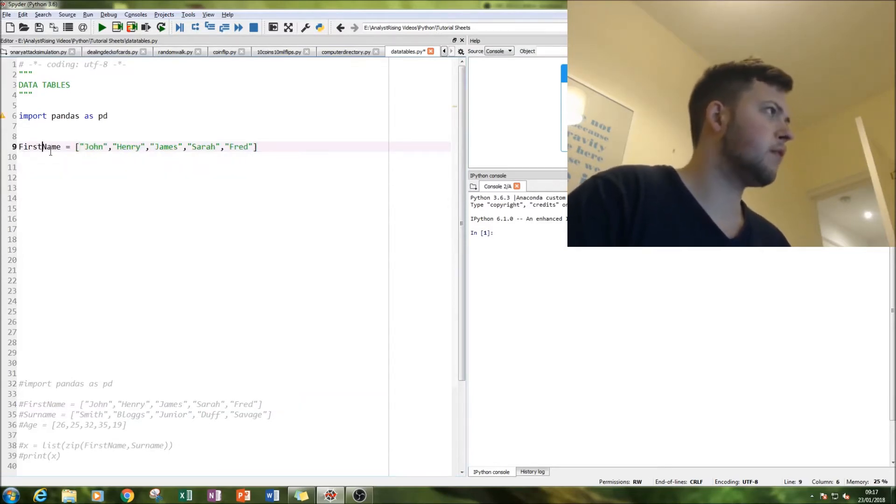
{"action": "left_click", "coordinate": [261, 147]}
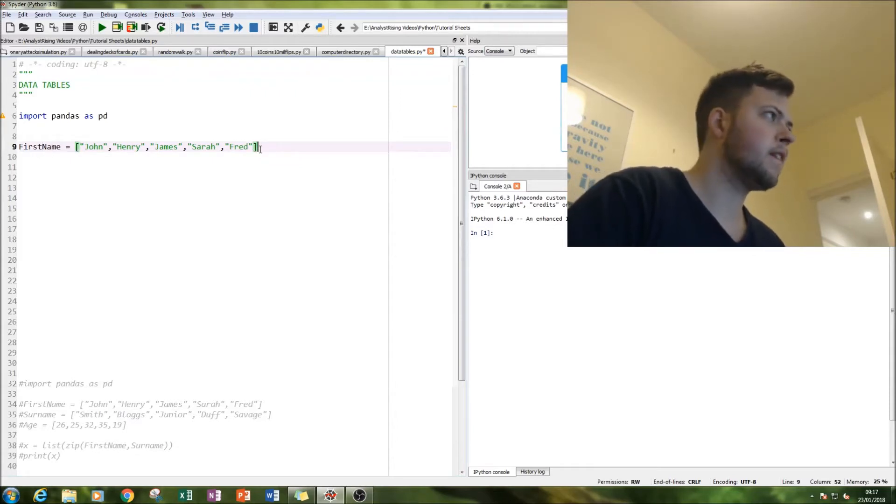
{"action": "key", "text": "Return"}
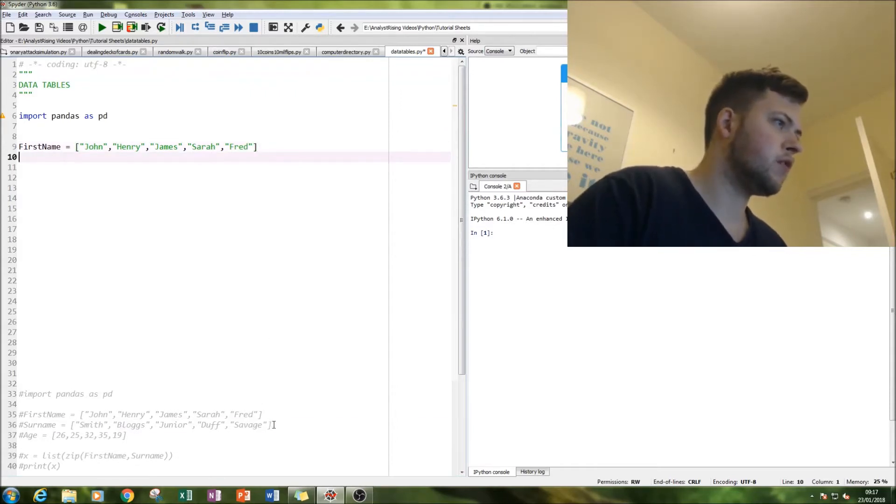
Define Surname on line 10 from the commented surname list, with blank lines below
{"action": "left_click_drag", "start_coordinate": [275, 425], "coordinate": [19, 425]}
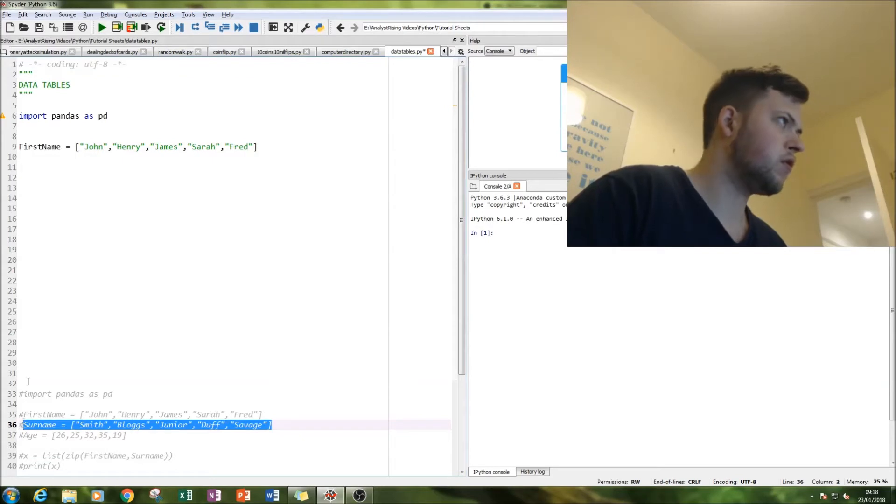
{"action": "key", "text": "ctrl+c"}
{"action": "left_click", "coordinate": [23, 157]}
{"action": "key", "text": "ctrl+v"}
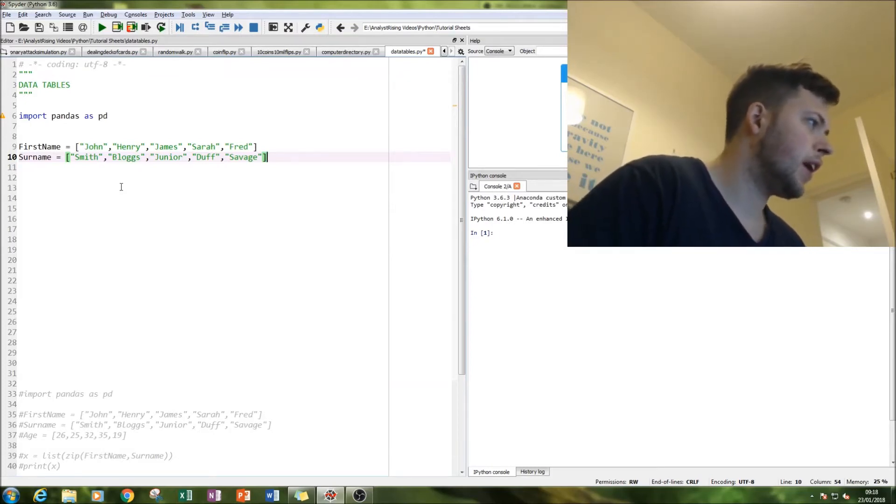
{"action": "key", "text": "Return"}
{"action": "key", "text": "Return"}
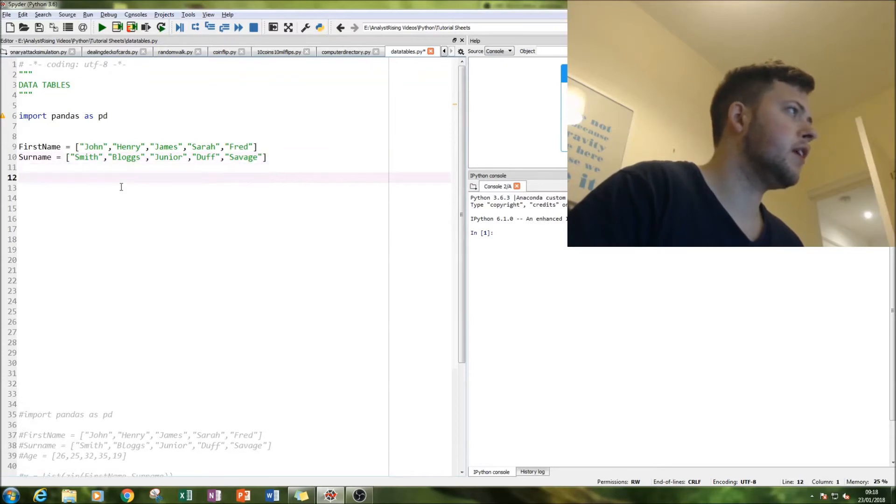
{"action": "key", "text": "Return"}
{"action": "scroll", "coordinate": [121, 186], "scroll_direction": "down", "scroll_amount": 3}
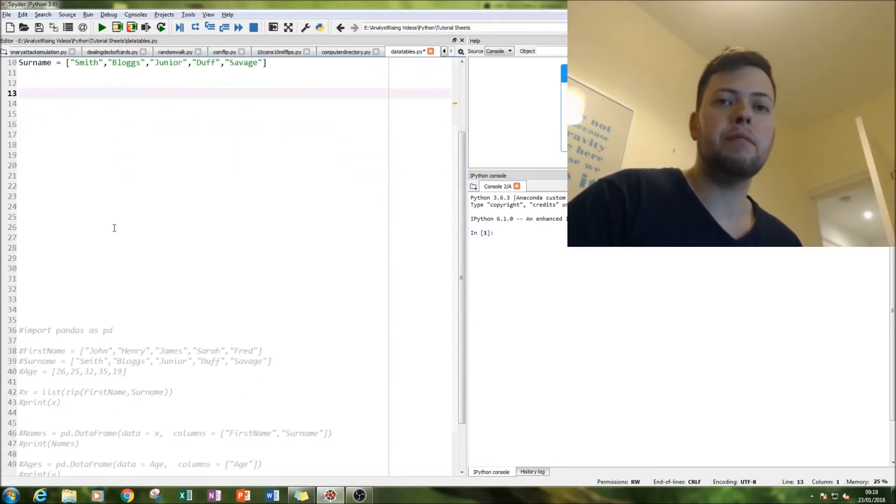
{"action": "scroll", "coordinate": [124, 219], "scroll_direction": "up", "scroll_amount": 1}
{"action": "scroll", "coordinate": [124, 220], "scroll_direction": "up", "scroll_amount": 2}
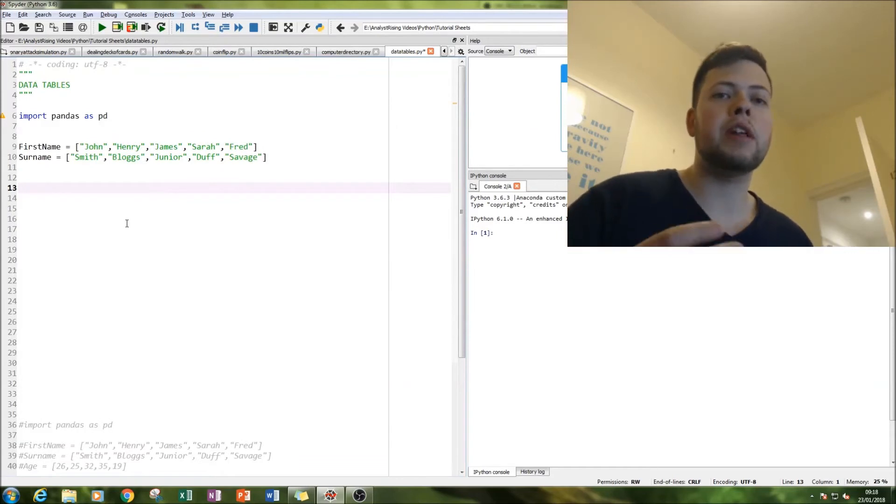
{"action": "scroll", "coordinate": [50, 185], "scroll_direction": "down", "scroll_amount": 3}
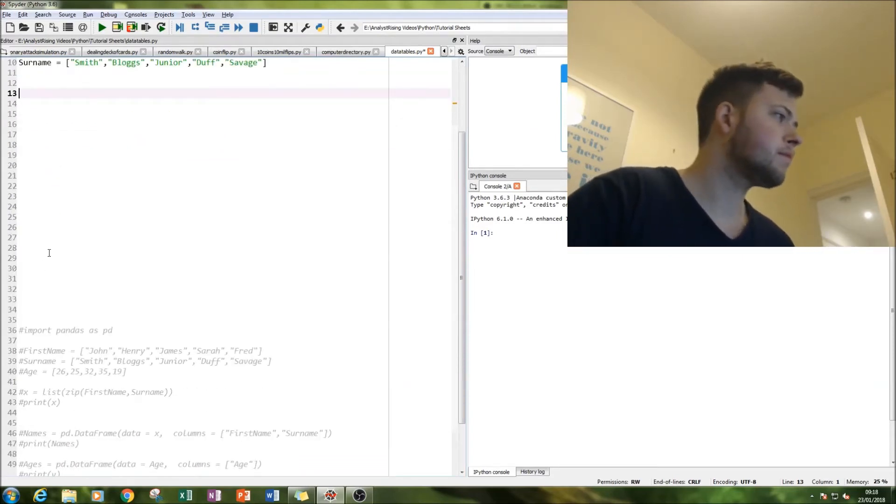
{"action": "scroll", "coordinate": [49, 252], "scroll_direction": "up", "scroll_amount": 3}
{"action": "scroll", "coordinate": [41, 210], "scroll_direction": "down", "scroll_amount": 2}
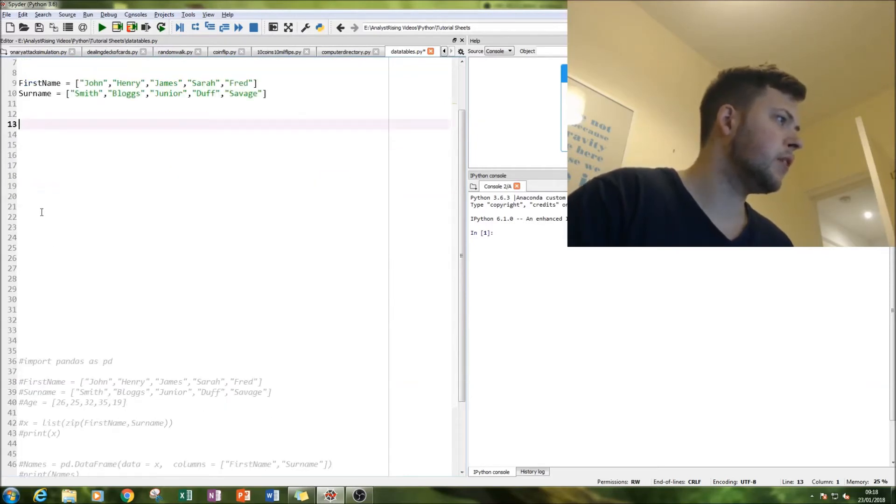
{"action": "scroll", "coordinate": [41, 212], "scroll_direction": "up", "scroll_amount": 2}
{"action": "type", "text": "list"}
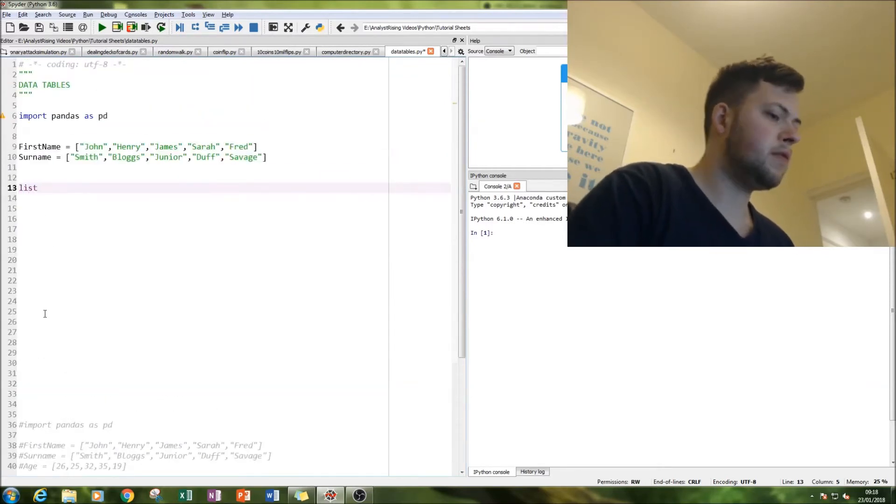
{"action": "type", "text": "(z"}
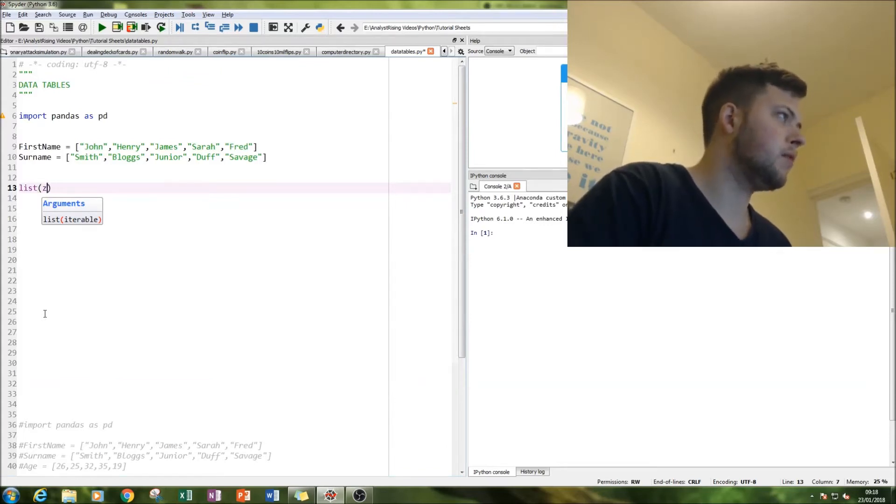
Make line 13 read x = list(zip(FirstName, Surname)) and begin a print line below
{"action": "key", "text": "BackSpace"}
{"action": "key", "text": "BackSpace"}
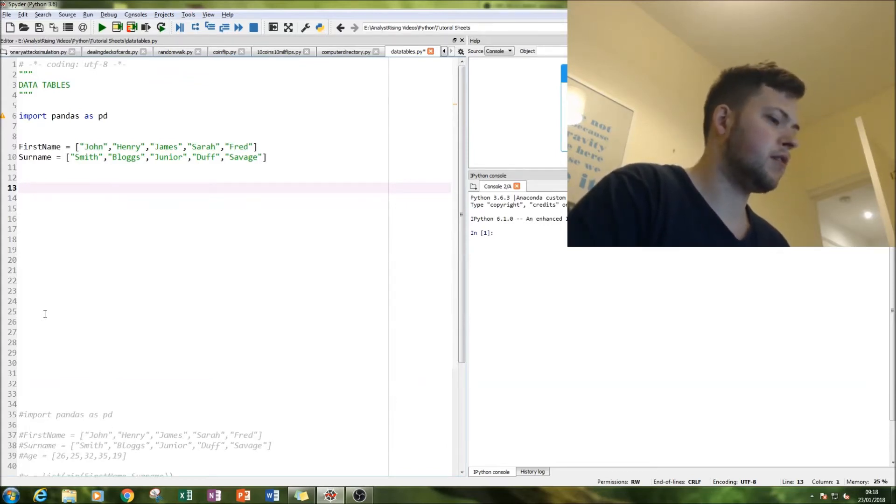
{"action": "type", "text": "zip("}
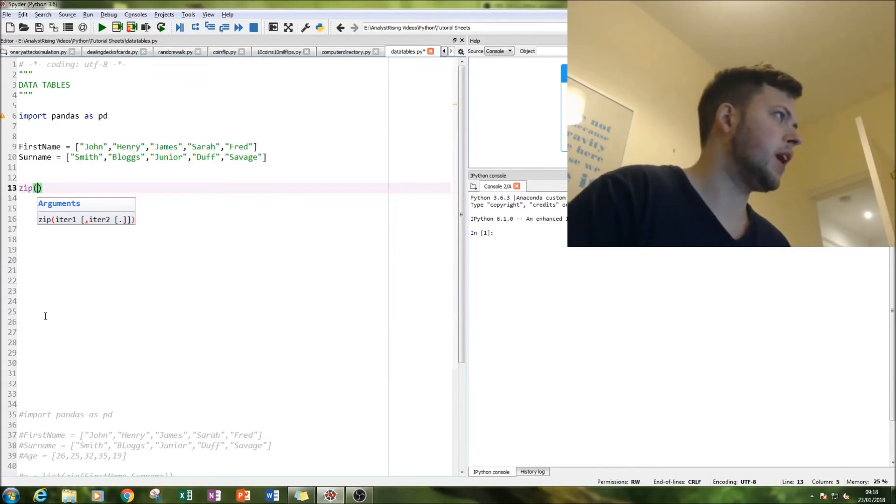
{"action": "scroll", "coordinate": [45, 314], "scroll_direction": "down", "scroll_amount": 3}
{"action": "scroll", "coordinate": [49, 310], "scroll_direction": "up", "scroll_amount": 3}
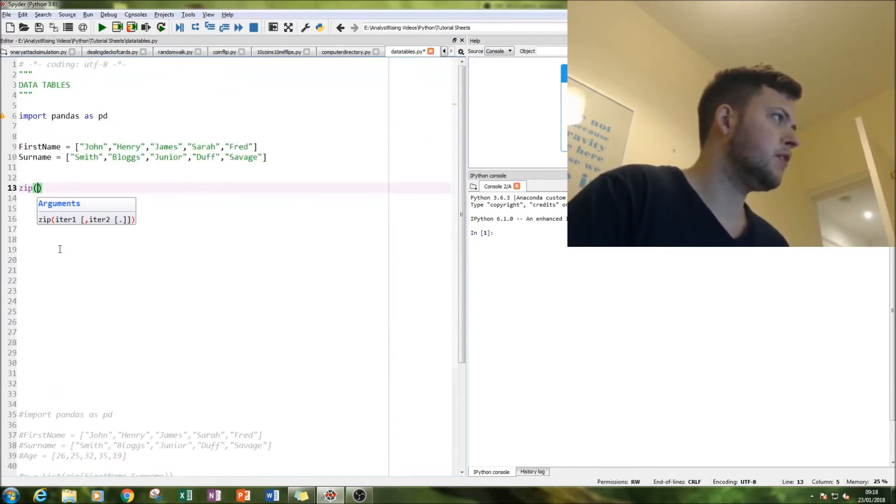
{"action": "type", "text": "FirstN"}
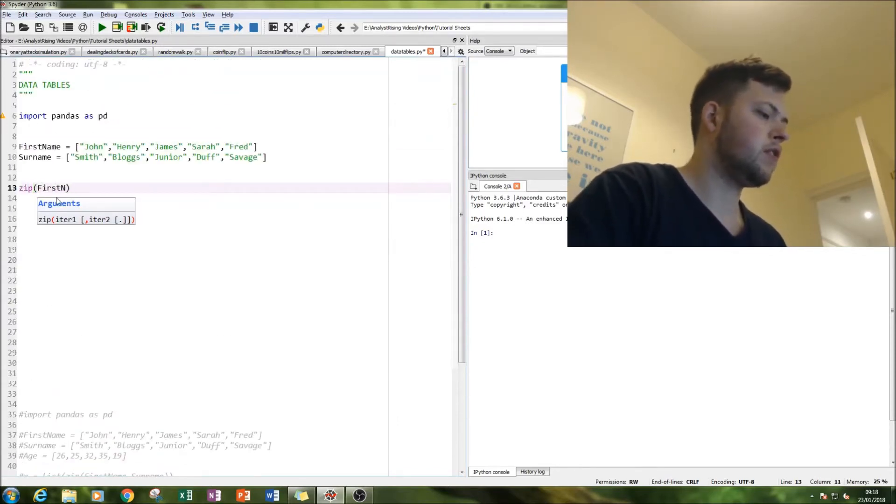
{"action": "type", "text": "ame,S"}
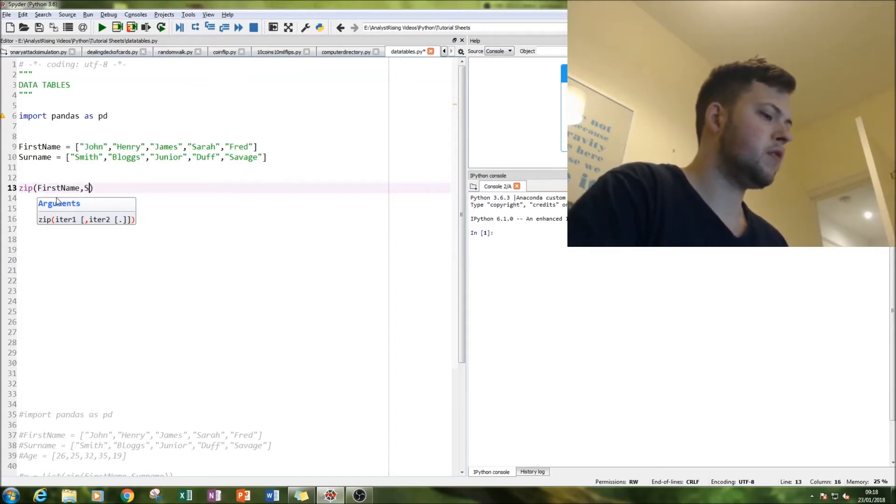
{"action": "type", "text": "urname"}
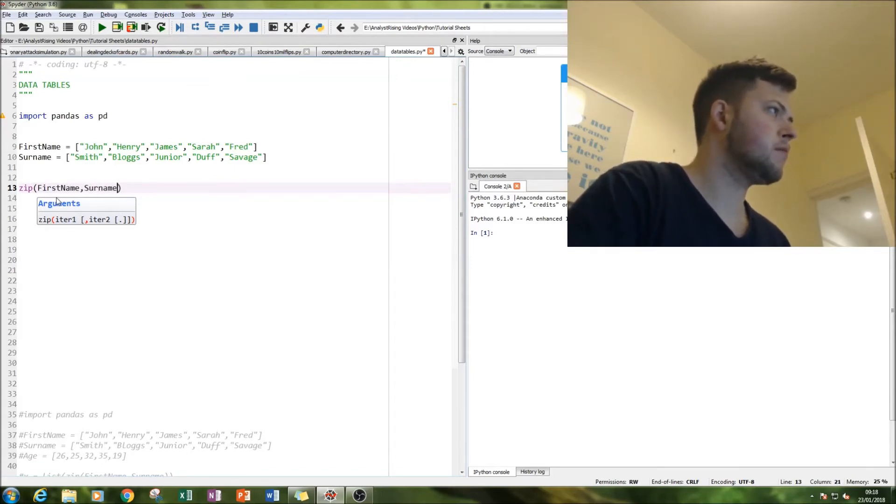
{"action": "type", "text": "))"}
{"action": "left_click", "coordinate": [57, 198]}
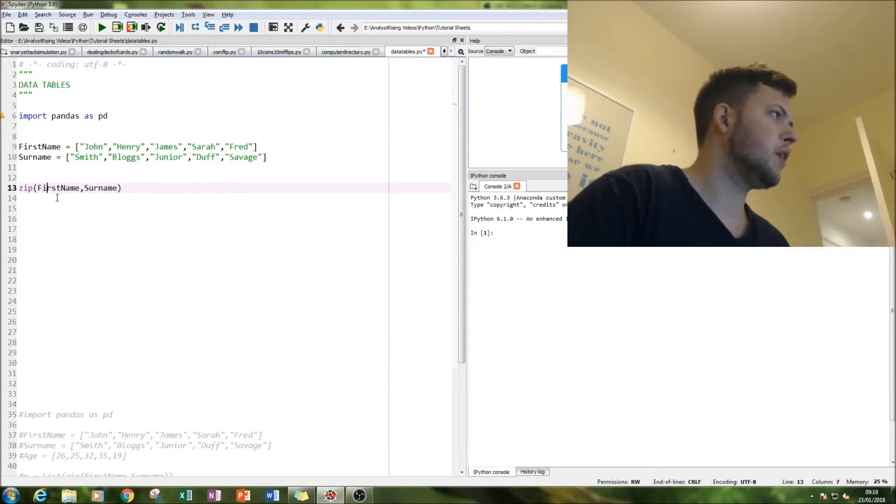
{"action": "type", "text": "list"}
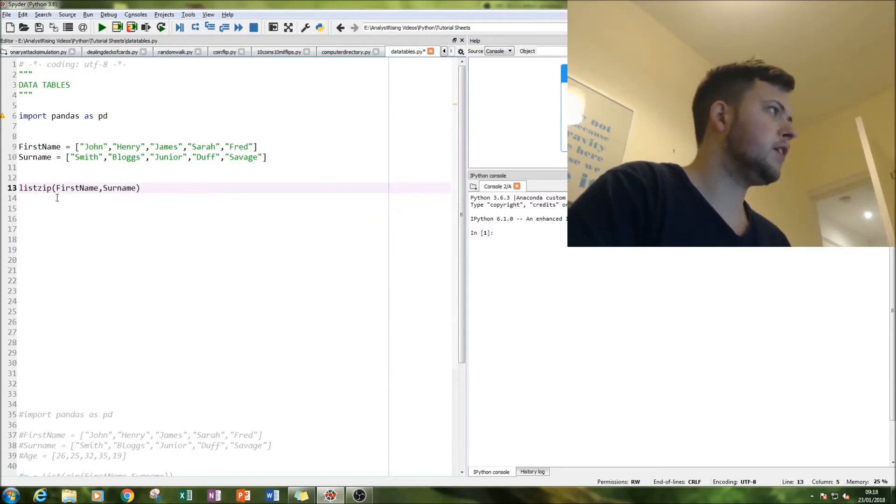
{"action": "type", "text": "("}
{"action": "key", "text": "Right"}
{"action": "key", "text": "Right"}
{"action": "key", "text": "Right"}
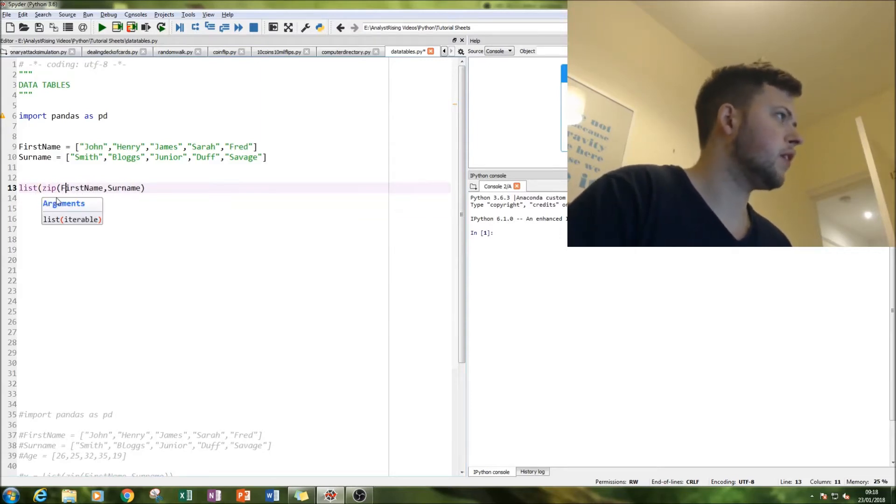
{"action": "type", "text": ")"}
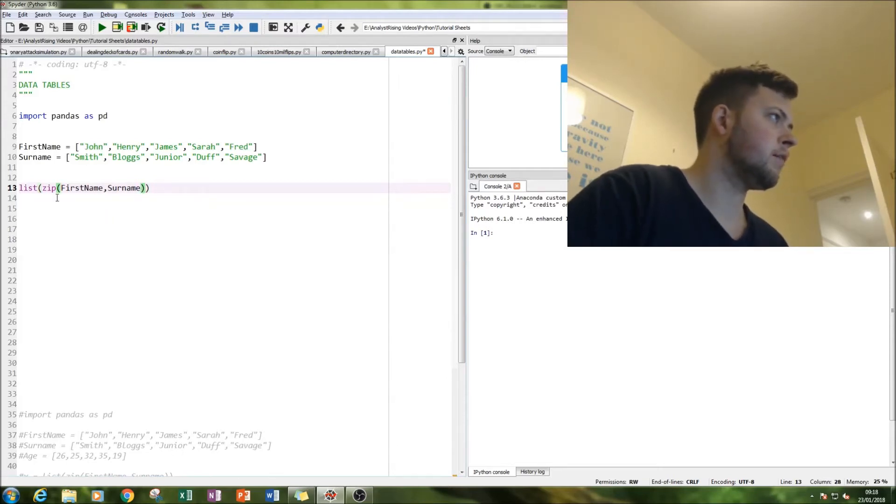
{"action": "key", "text": "Left"}
{"action": "key", "text": "Left"}
{"action": "key", "text": "Left"}
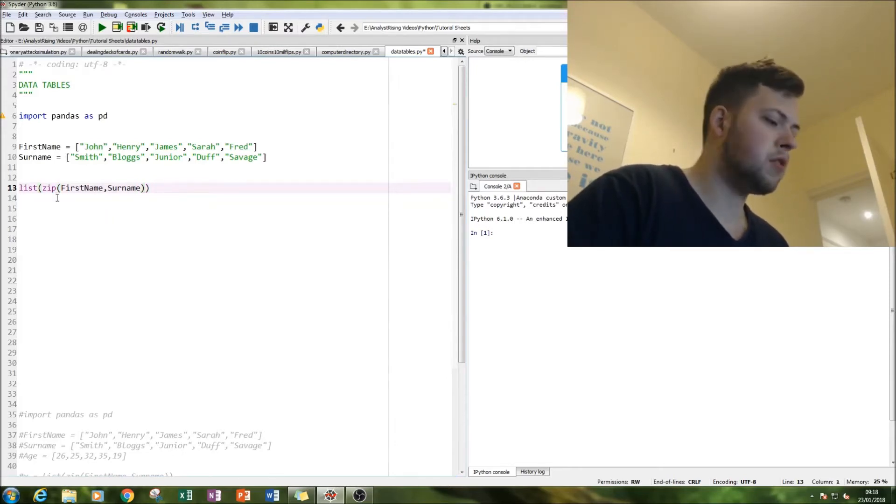
{"action": "type", "text": "x="}
{"action": "type", "text": "="}
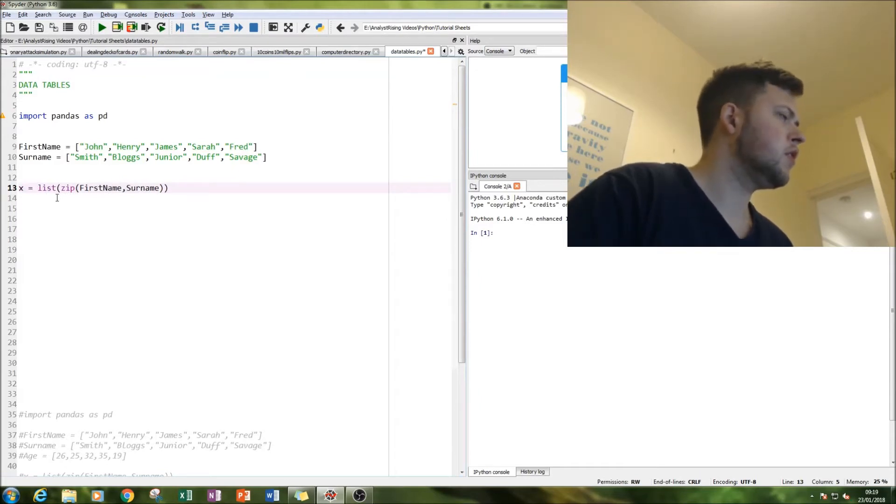
{"action": "scroll", "coordinate": [57, 203], "scroll_direction": "down", "scroll_amount": 6}
{"action": "scroll", "coordinate": [61, 217], "scroll_direction": "up", "scroll_amount": 6}
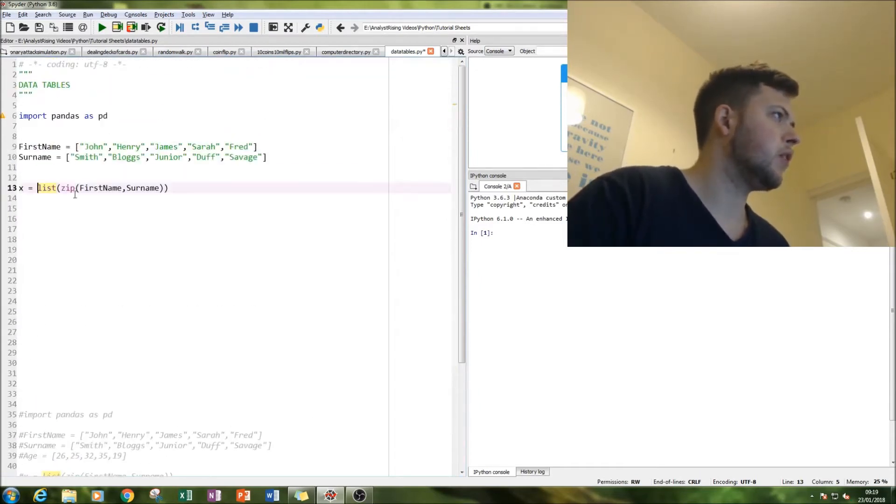
{"action": "key", "text": "End"}
{"action": "key", "text": "Return"}
{"action": "type", "text": "pr"}
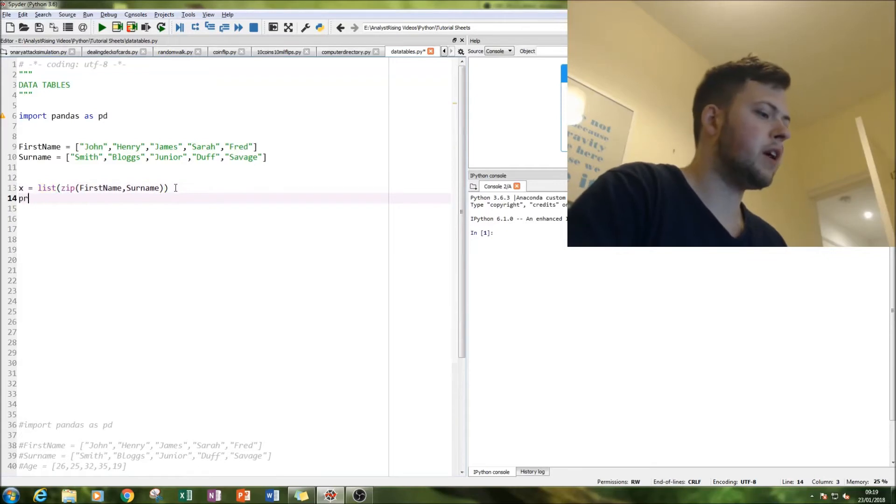
{"action": "type", "text": "int(x)"}
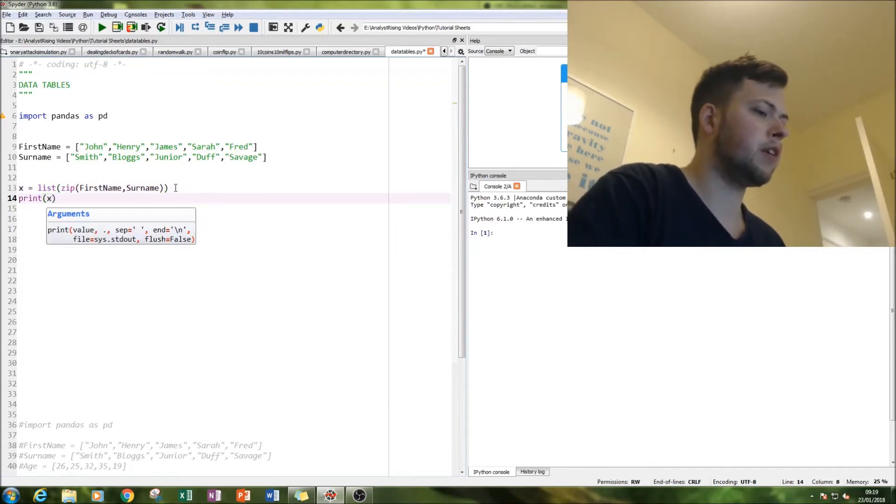
Run the script with print(x) and review the five zipped name pairs in the console
{"action": "key", "text": "F5"}
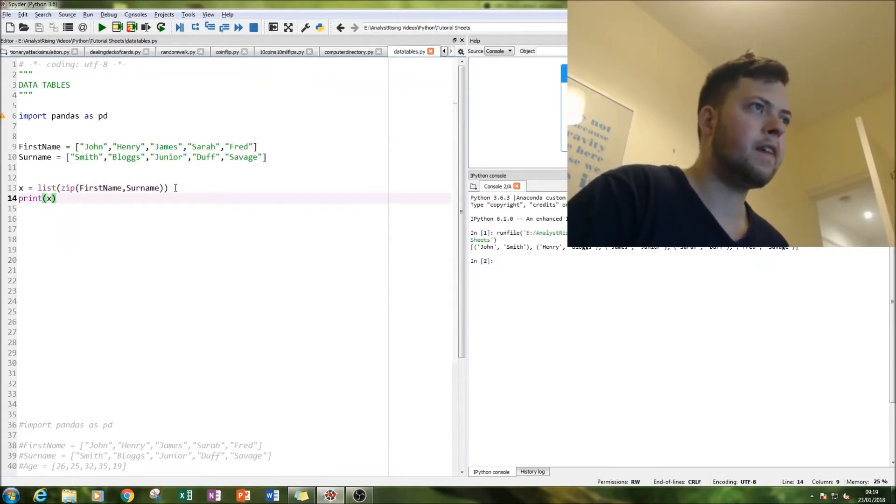
{"action": "left_click_drag", "start_coordinate": [799, 249], "coordinate": [472, 247]}
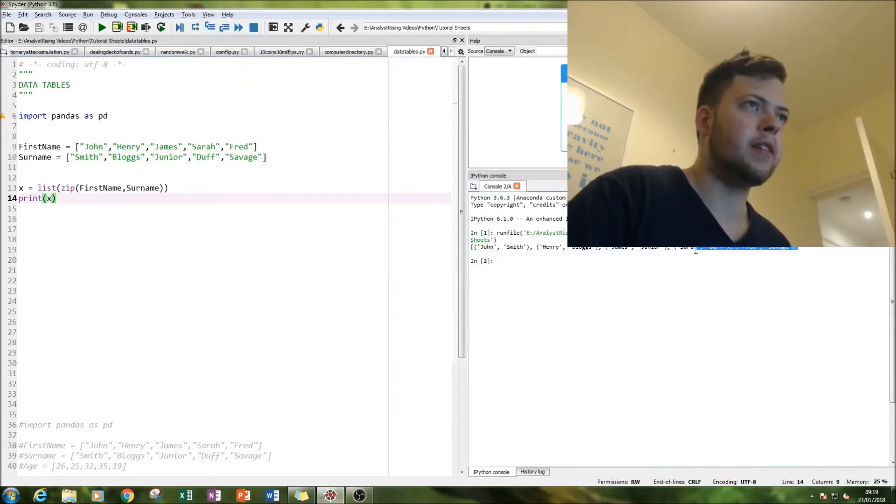
{"action": "left_click_drag", "start_coordinate": [798, 249], "coordinate": [489, 249]}
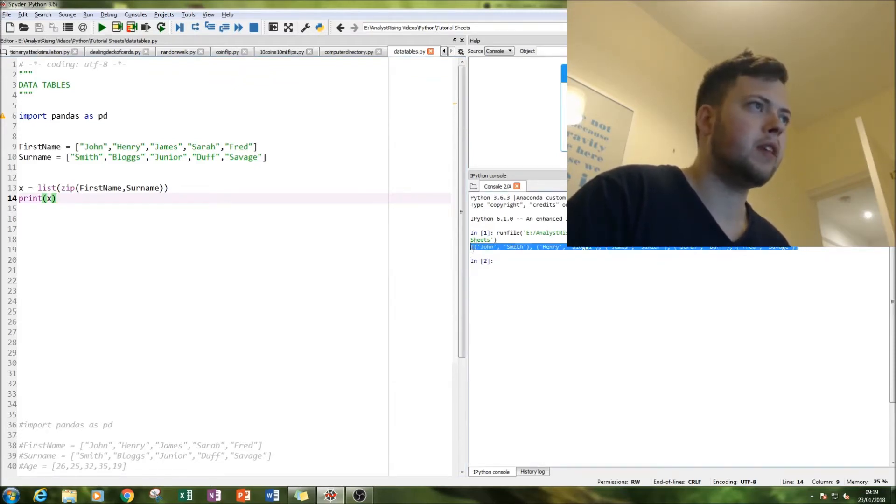
{"action": "left_click_drag", "start_coordinate": [677, 248], "coordinate": [497, 240]}
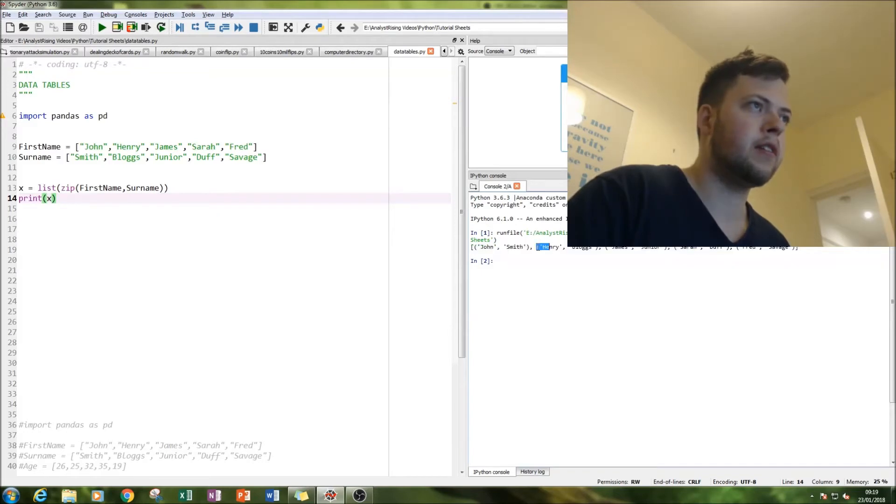
{"action": "left_click", "coordinate": [103, 239]}
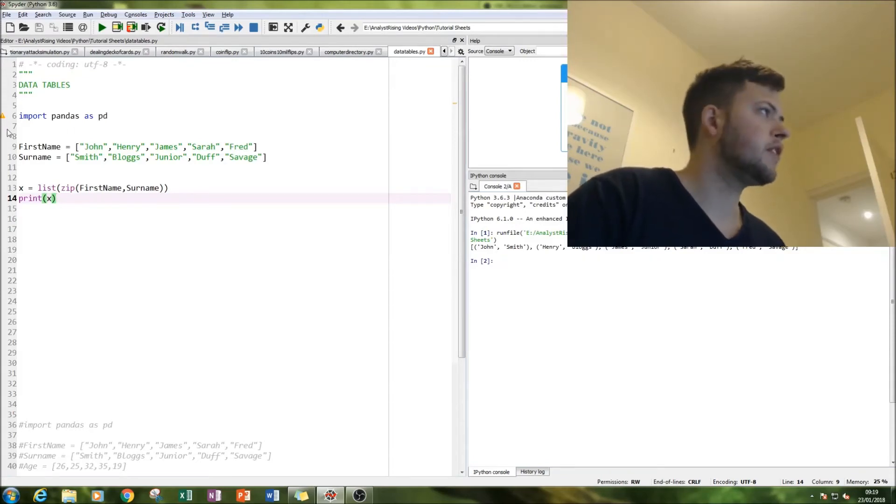
{"action": "scroll", "coordinate": [95, 198], "scroll_direction": "down", "scroll_amount": 3}
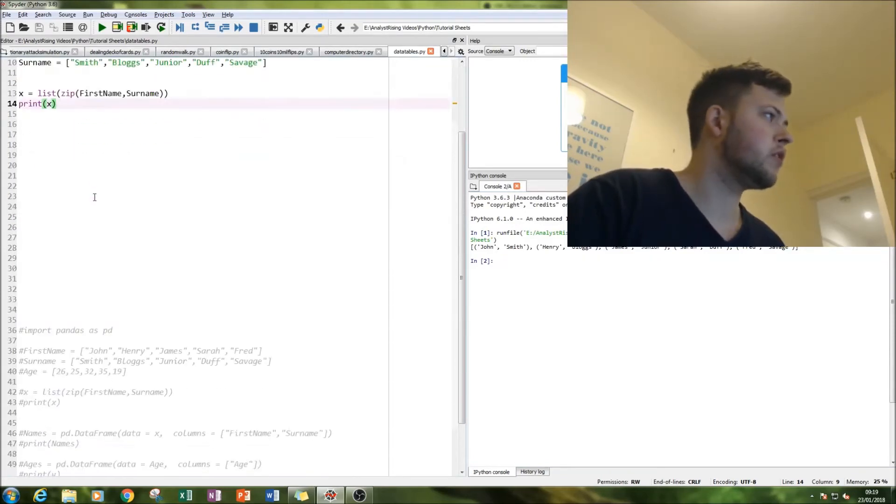
{"action": "scroll", "coordinate": [94, 197], "scroll_direction": "down", "scroll_amount": 2}
{"action": "scroll", "coordinate": [93, 176], "scroll_direction": "up", "scroll_amount": 5}
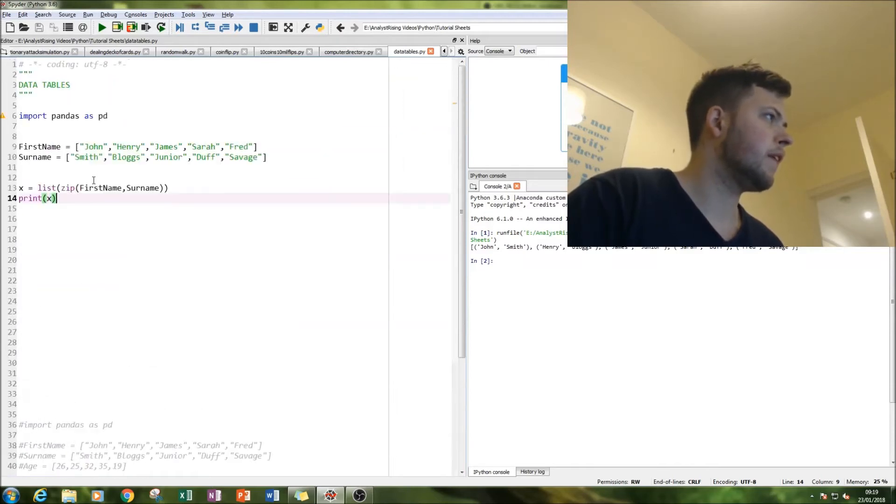
Write Names = pd.DataFrame(data = x, columns(["FirstName","Surname"])) on line 17
{"action": "key", "text": "Return"}
{"action": "key", "text": "Return"}
{"action": "key", "text": "Return"}
{"action": "type", "text": "Na"}
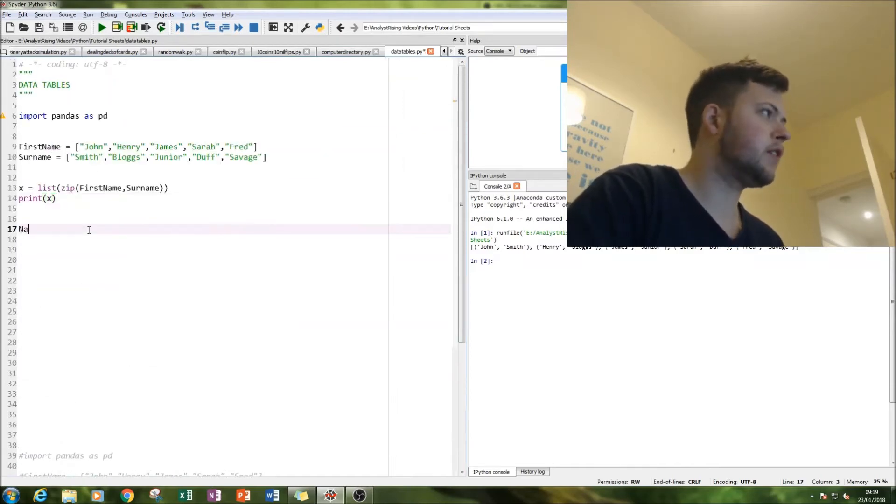
{"action": "type", "text": "mes = pd."}
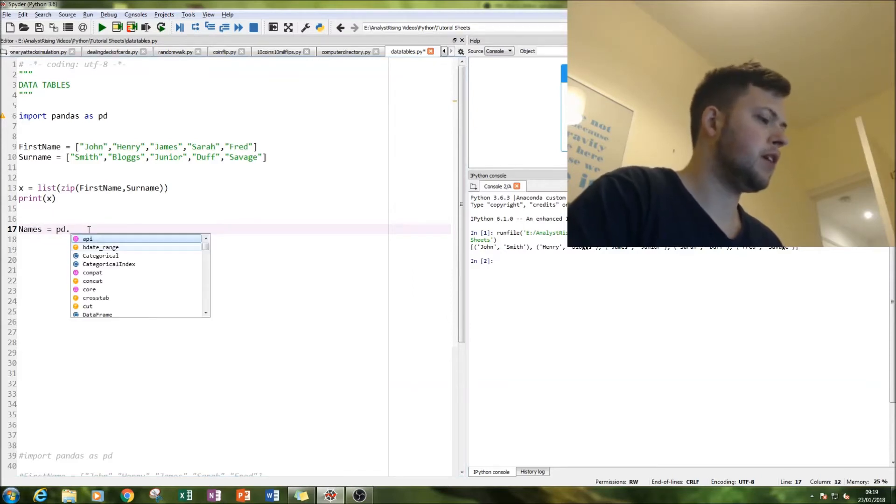
{"action": "type", "text": "Dat"}
{"action": "left_click", "coordinate": [102, 239]}
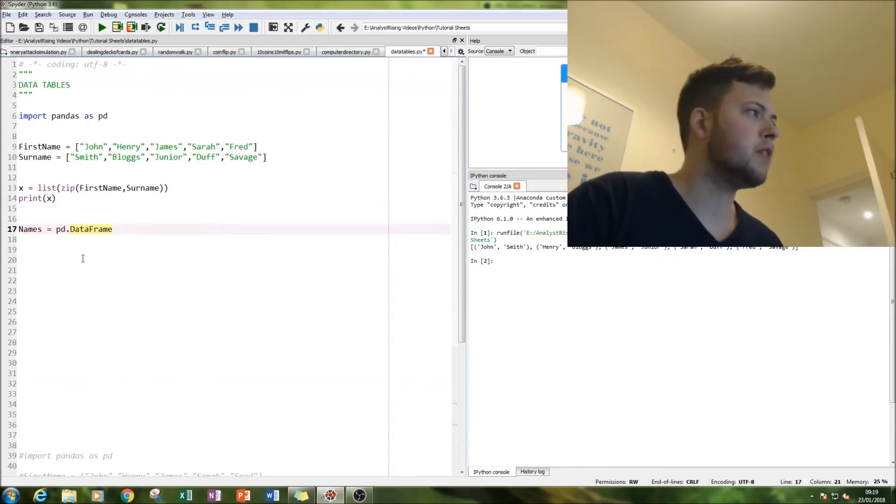
{"action": "scroll", "coordinate": [144, 262], "scroll_direction": "down", "scroll_amount": 4}
{"action": "scroll", "coordinate": [145, 261], "scroll_direction": "up", "scroll_amount": 3}
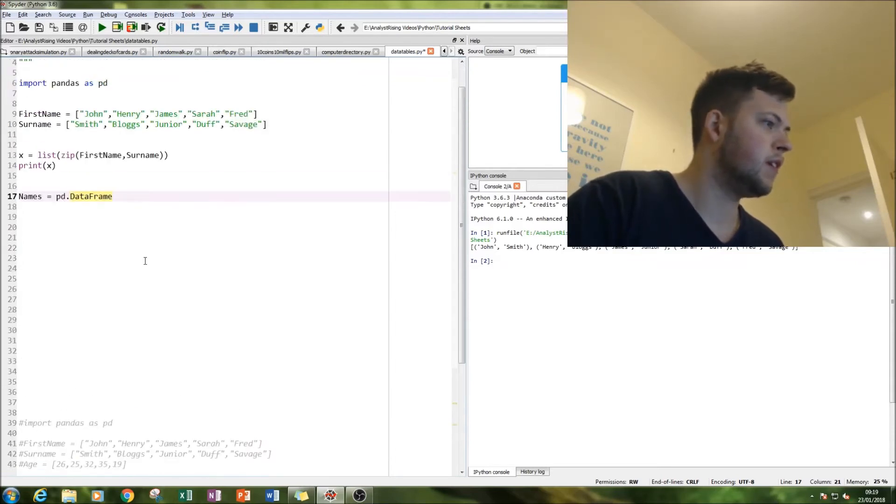
{"action": "type", "text": "(data = x, column"}
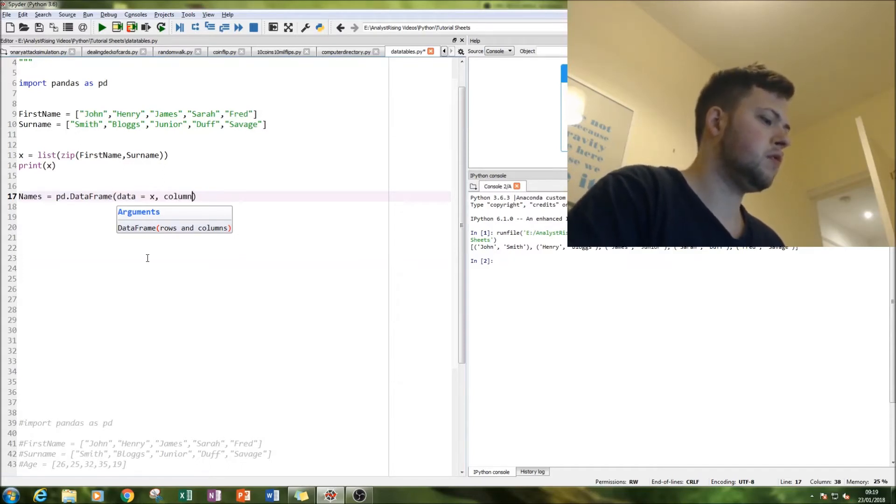
{"action": "type", "text": "("}
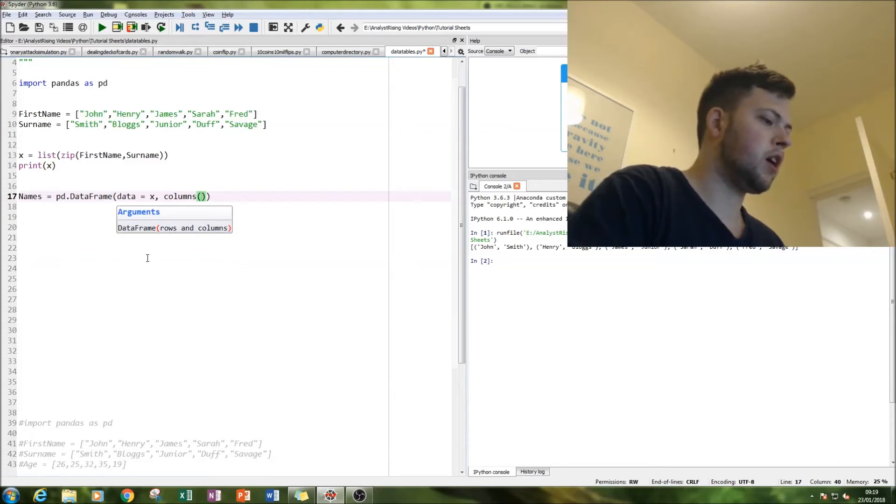
{"action": "type", "text": "["}
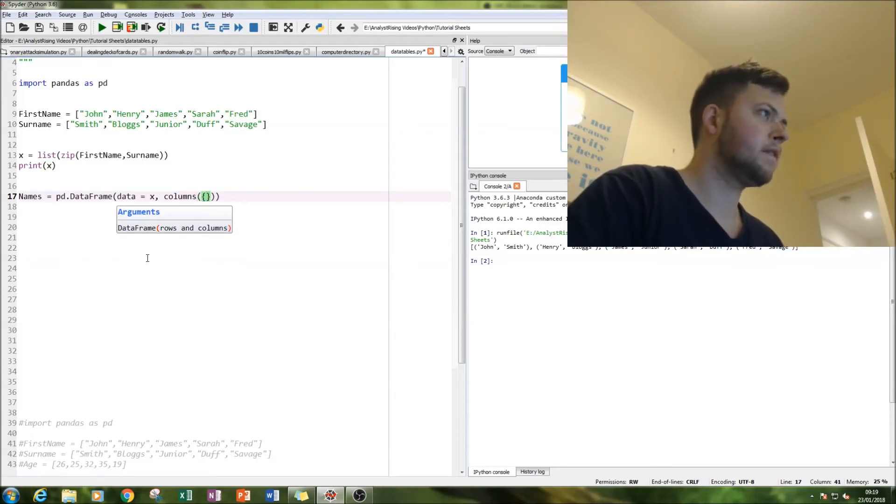
{"action": "key", "text": "BackSpace"}
{"action": "type", "text": "[\"\","}
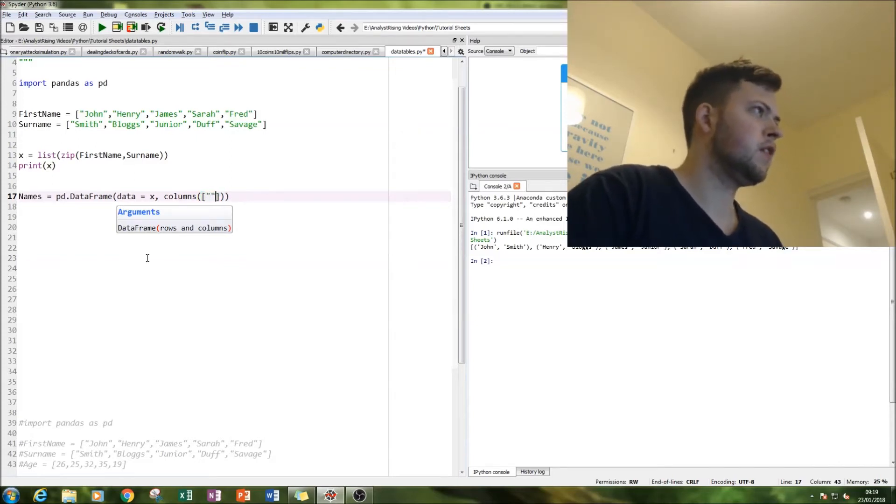
{"action": "type", "text": "\"\""}
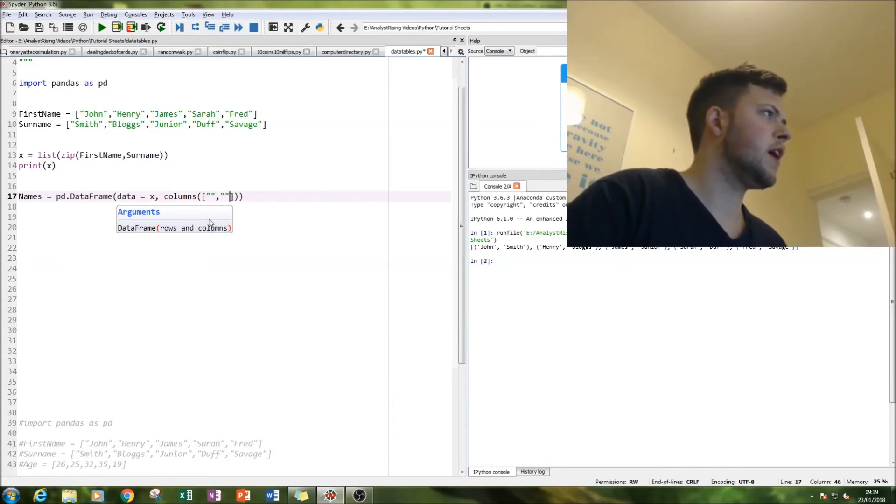
{"action": "left_click", "coordinate": [33, 125]}
{"action": "left_click", "coordinate": [211, 196]}
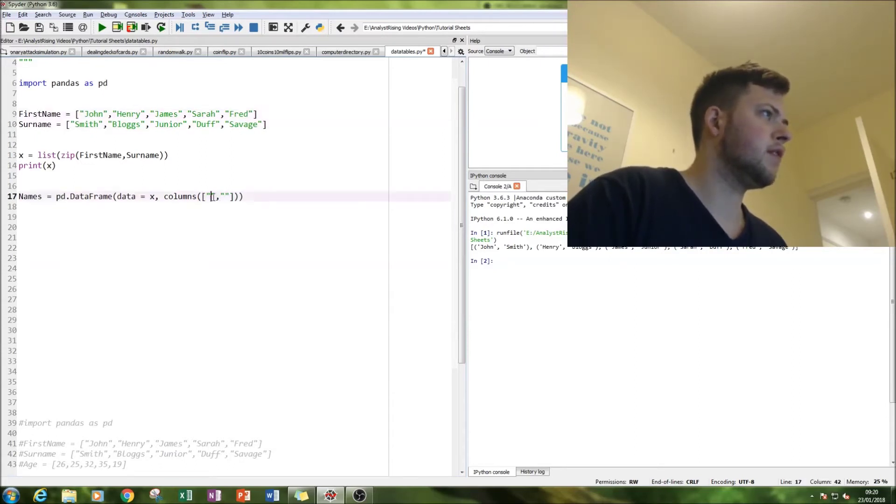
{"action": "type", "text": "First"}
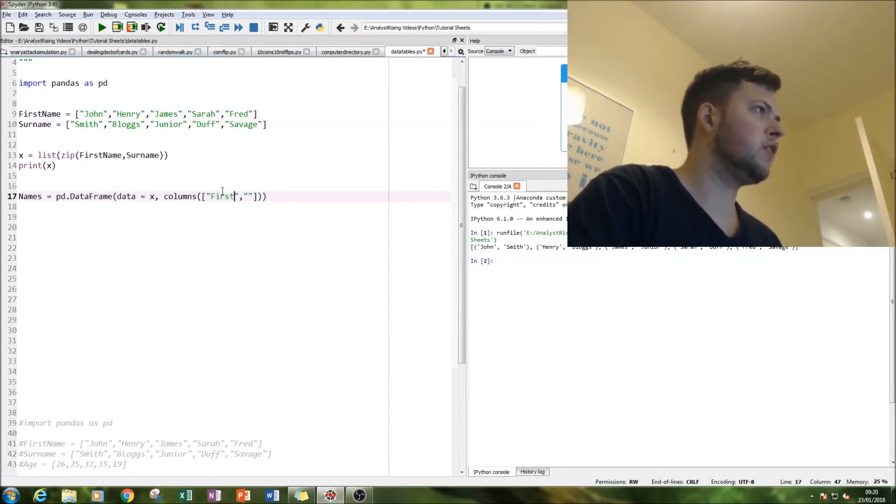
{"action": "type", "text": "Name\",\""}
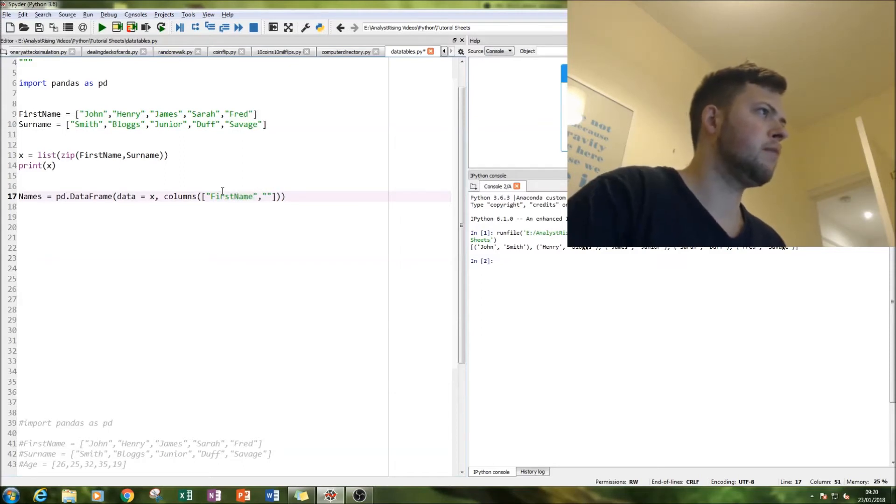
{"action": "type", "text": "Sur"}
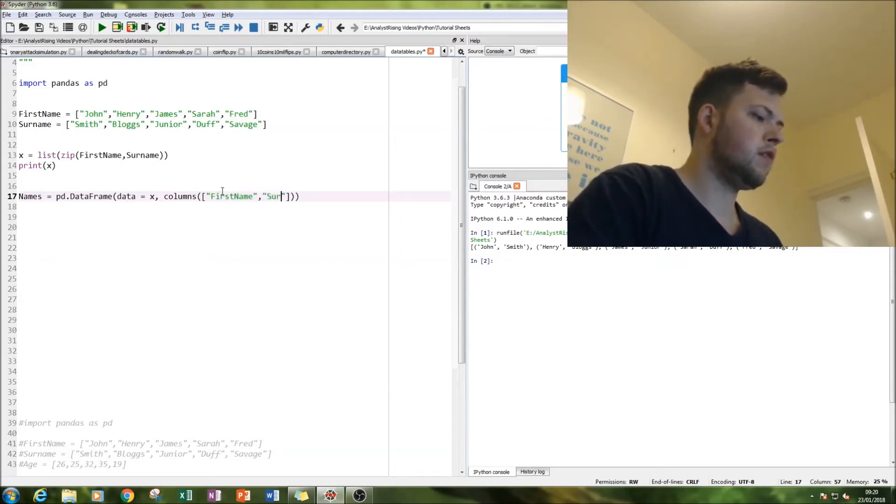
{"action": "key", "text": "BackSpace"}
{"action": "key", "text": "BackSpace"}
{"action": "key", "text": "BackSpace"}
{"action": "type", "text": "na"}
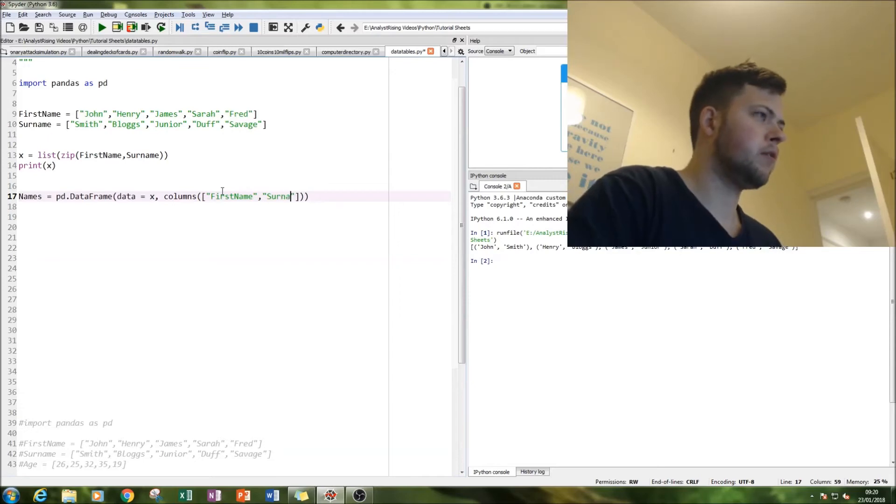
{"action": "type", "text": "me"}
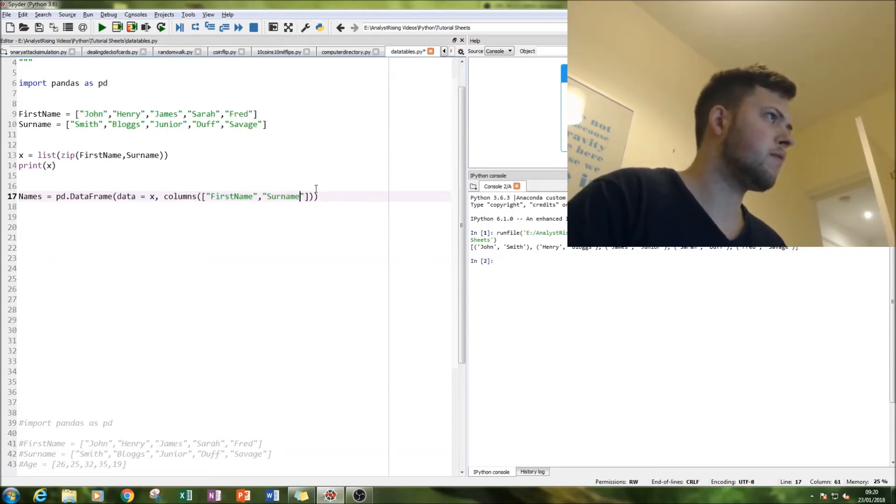
{"action": "left_click", "coordinate": [20, 166]}
{"action": "type", "text": "#"}
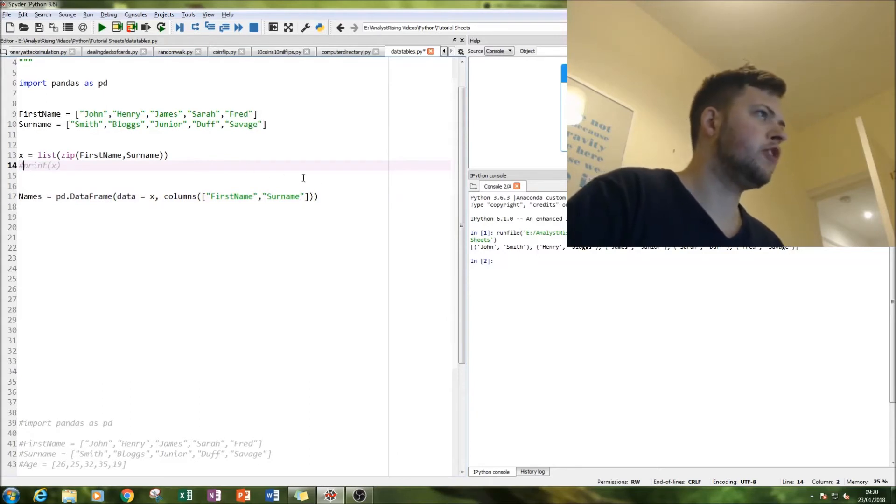
Add print(Names) on line 18 and run, hitting a SyntaxError on line 17
{"action": "left_click", "coordinate": [322, 197]}
{"action": "key", "text": "Return"}
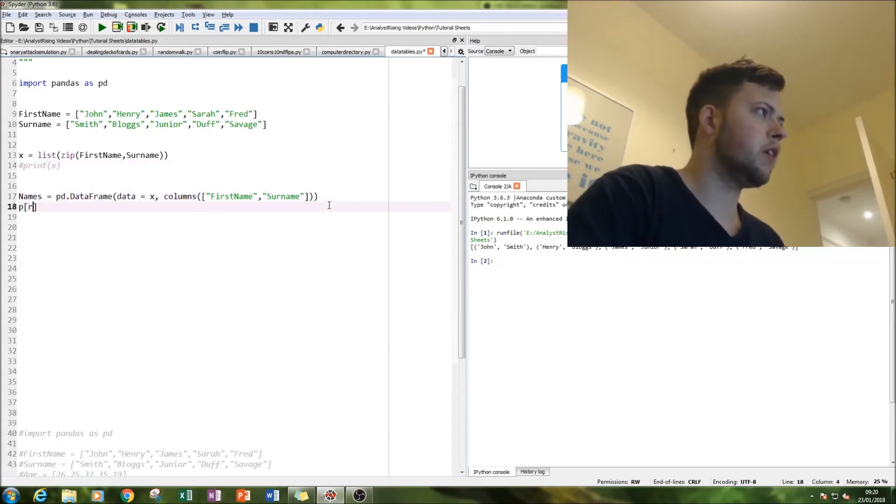
{"action": "type", "text": "pr"}
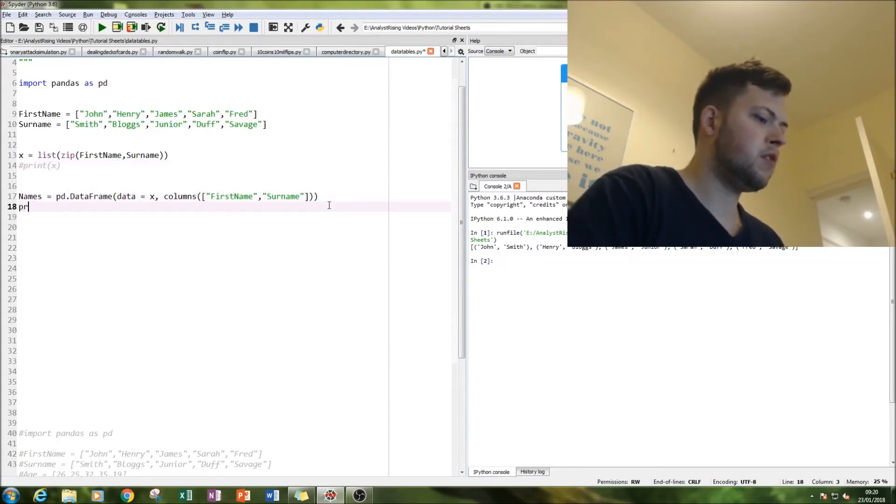
{"action": "type", "text": "int"}
{"action": "type", "text": "(Names"}
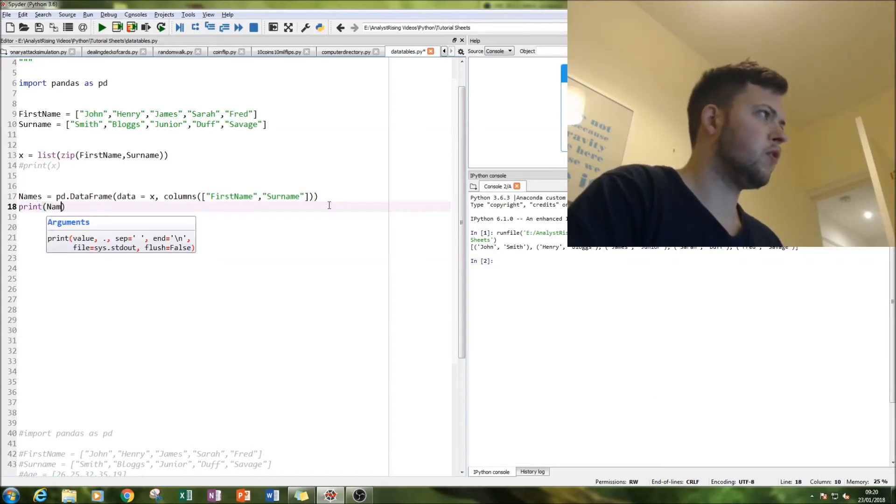
{"action": "key", "text": "F5"}
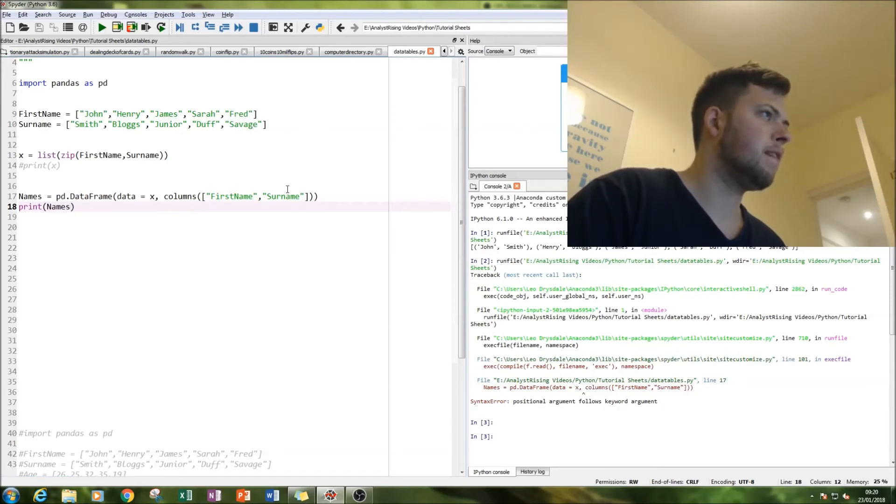
Remove the stray brackets around the column list on line 17 and rerun the script
{"action": "left_click", "coordinate": [325, 196]}
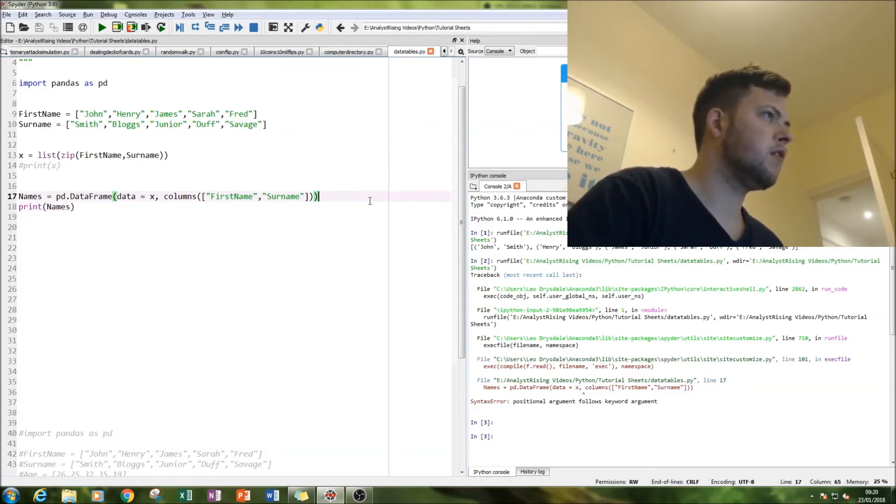
{"action": "scroll", "coordinate": [327, 230], "scroll_direction": "down", "scroll_amount": 5}
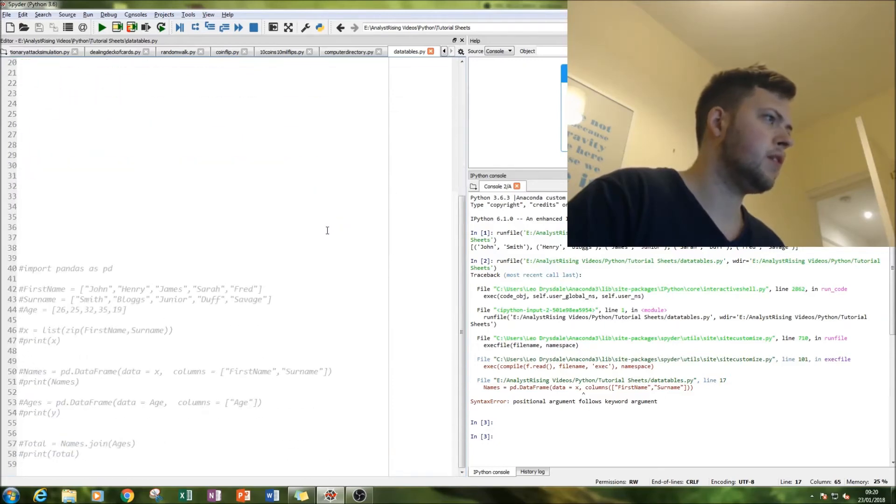
{"action": "scroll", "coordinate": [327, 229], "scroll_direction": "up", "scroll_amount": 5}
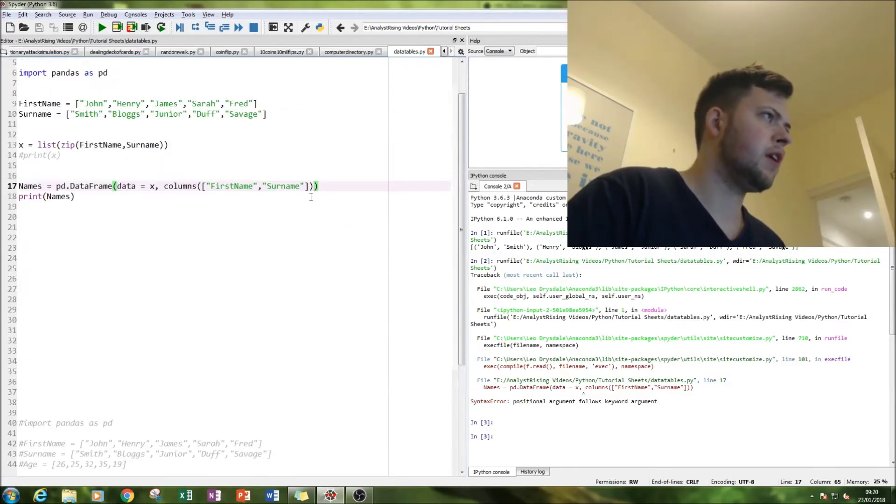
{"action": "left_click", "coordinate": [203, 185]}
{"action": "key", "text": "BackSpace"}
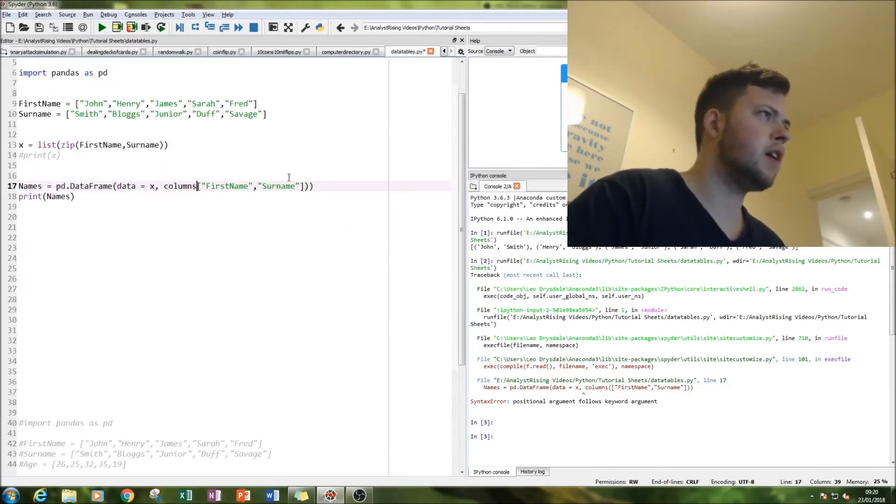
{"action": "left_click", "coordinate": [309, 186]}
{"action": "key", "text": "BackSpace"}
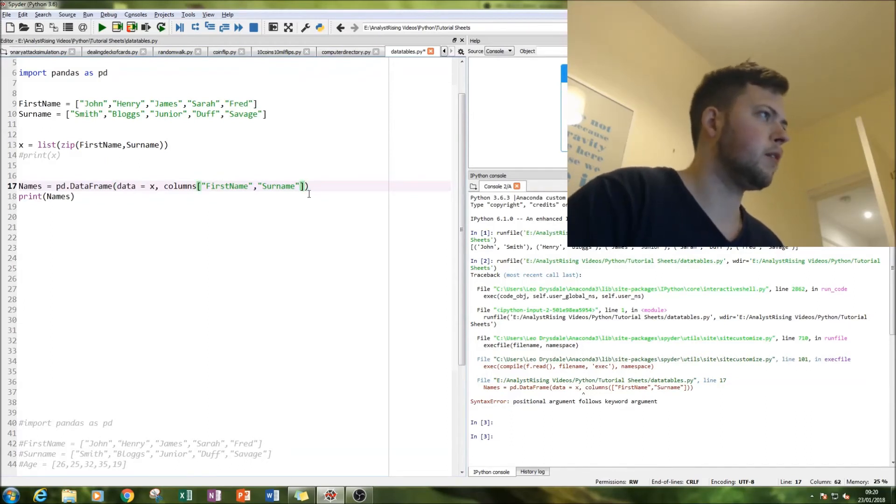
{"action": "key", "text": "F5"}
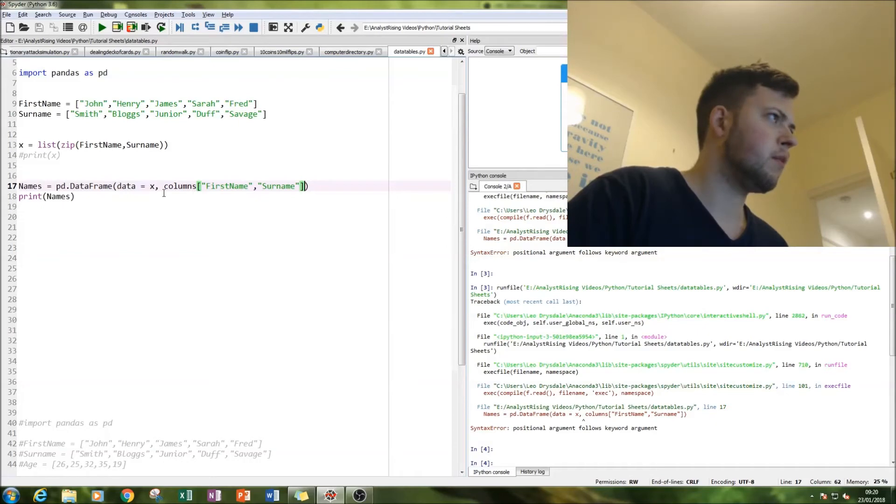
{"action": "key", "text": "BackSpace"}
{"action": "key", "text": "F5"}
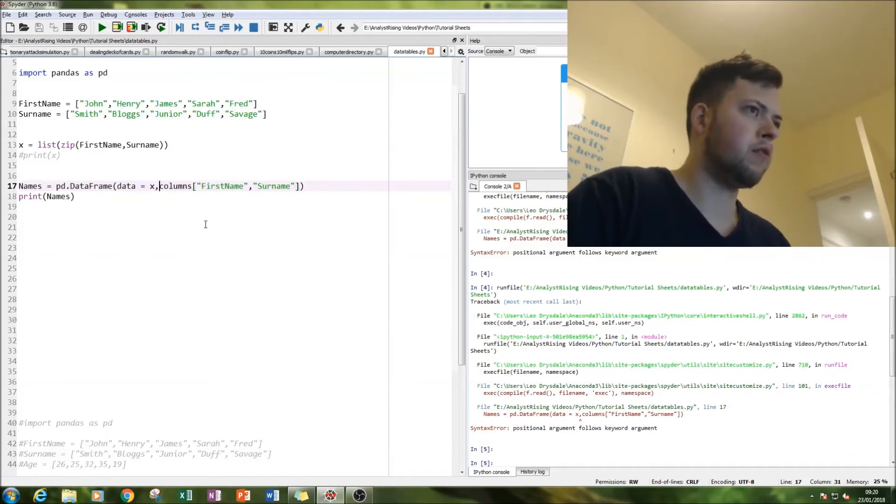
{"action": "scroll", "coordinate": [225, 231], "scroll_direction": "down", "scroll_amount": 5}
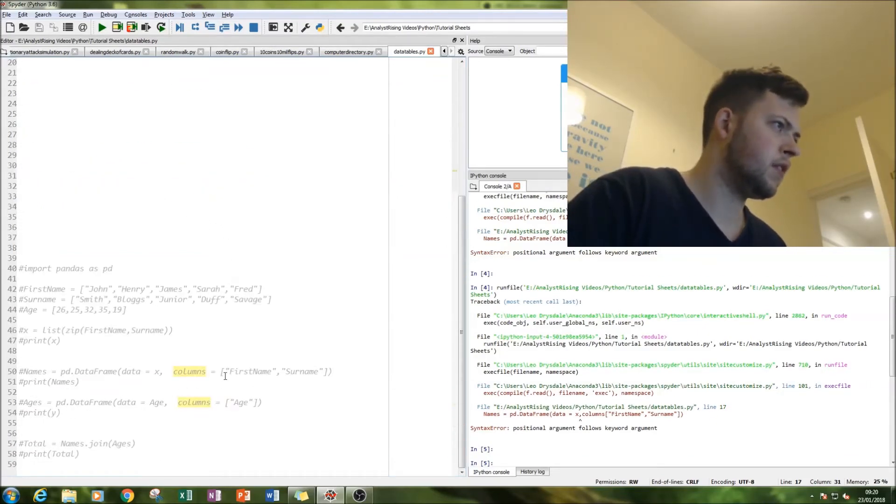
{"action": "scroll", "coordinate": [224, 375], "scroll_direction": "up", "scroll_amount": 5}
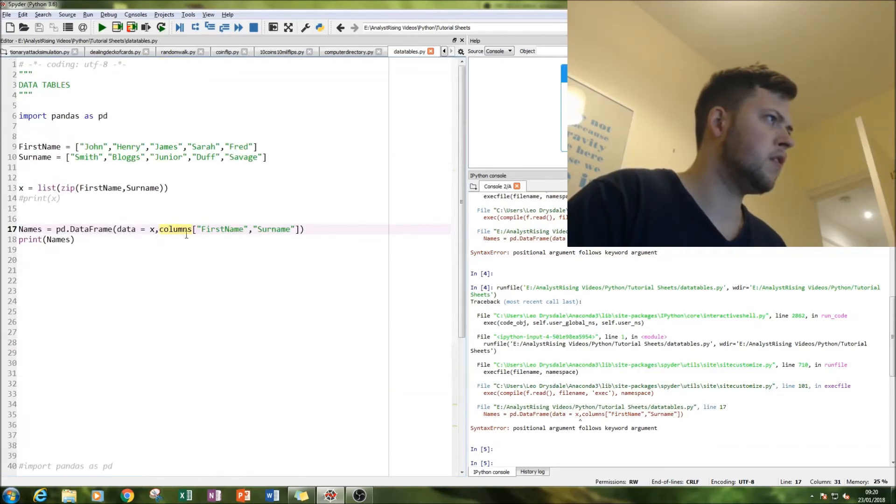
Correct line 17 to columns = ["FirstName","Surname"] and run until it succeeds
{"action": "left_click", "coordinate": [193, 230]}
{"action": "type", "text": "="}
{"action": "left_click", "coordinate": [159, 229]}
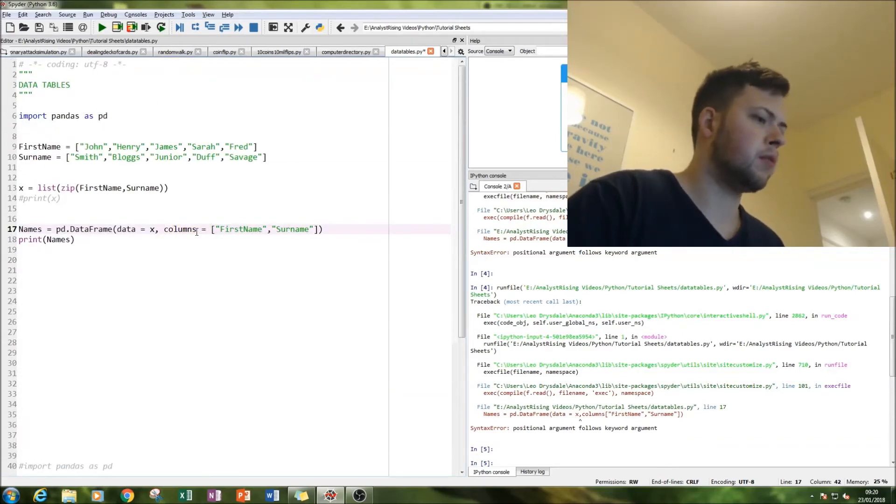
{"action": "key", "text": "F5"}
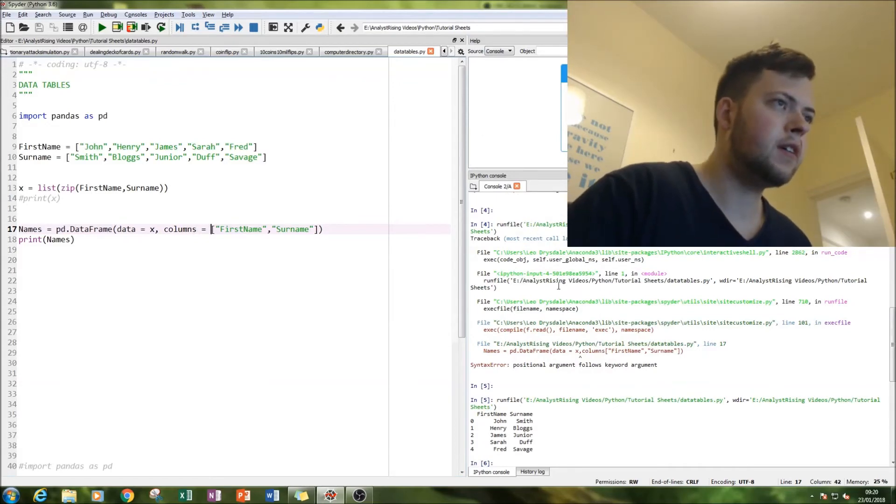
{"action": "scroll", "coordinate": [553, 266], "scroll_direction": "up", "scroll_amount": 2}
{"action": "scroll", "coordinate": [550, 224], "scroll_direction": "down", "scroll_amount": 2}
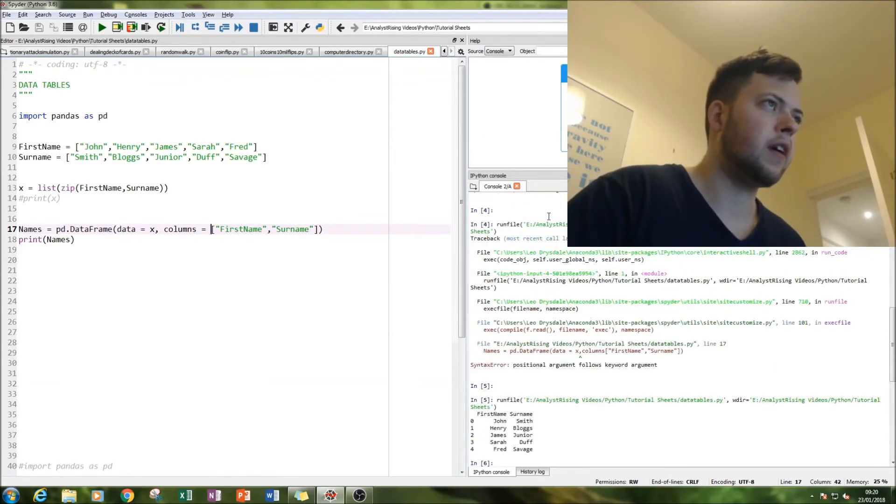
{"action": "scroll", "coordinate": [541, 240], "scroll_direction": "down", "scroll_amount": 1}
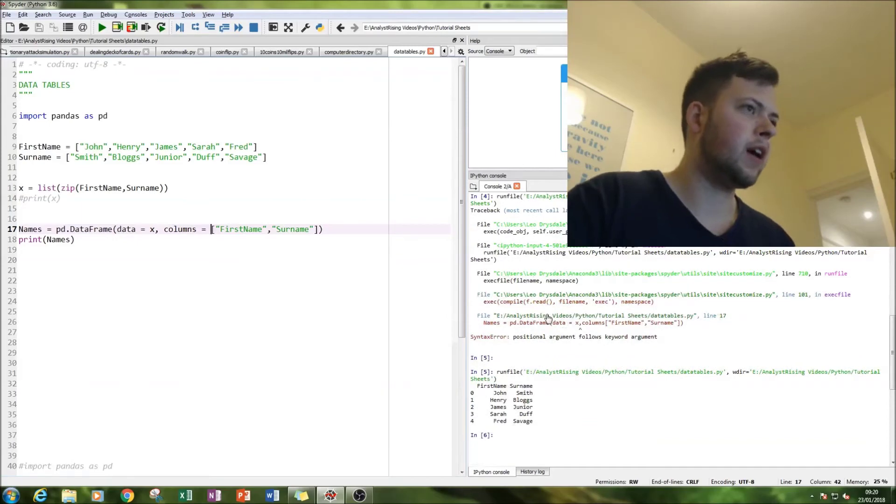
{"action": "key", "text": "F5"}
{"action": "key", "text": "F5"}
{"action": "key", "text": "F5"}
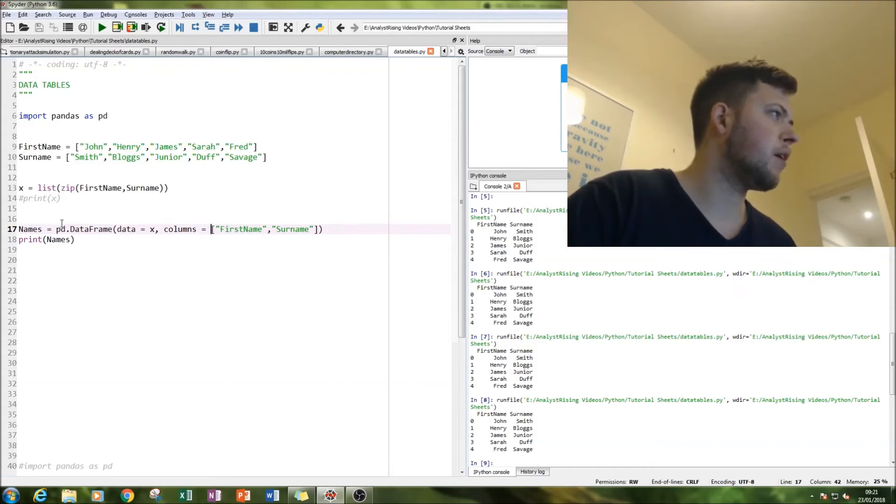
Review the DataFrame line and the printed FirstName/Surname table in the console
{"action": "left_click_drag", "start_coordinate": [323, 229], "coordinate": [66, 229]}
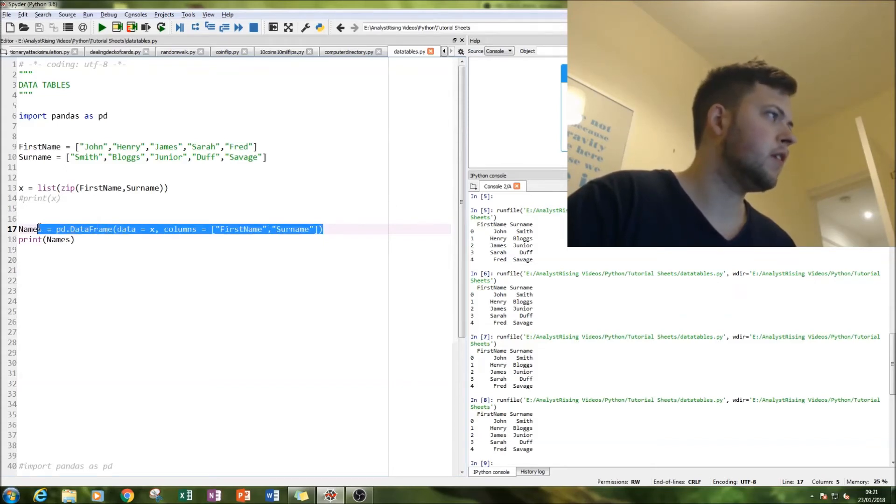
{"action": "left_click", "coordinate": [254, 280]}
{"action": "left_click", "coordinate": [205, 228]}
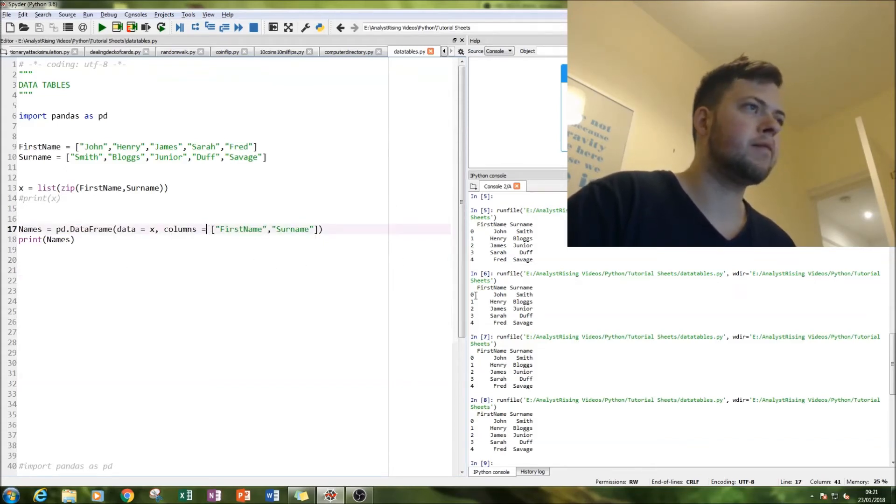
{"action": "left_click_drag", "start_coordinate": [473, 224], "coordinate": [545, 261]}
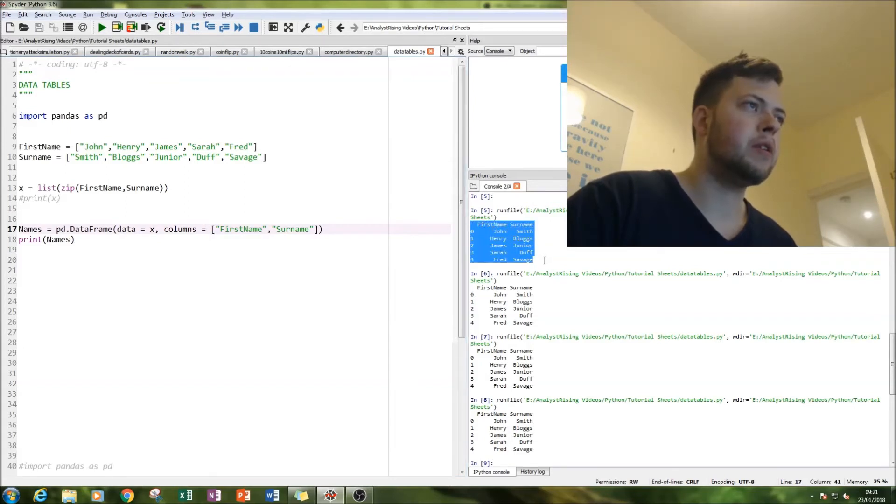
{"action": "left_click", "coordinate": [616, 259]}
{"action": "left_click_drag", "start_coordinate": [473, 224], "coordinate": [535, 260]}
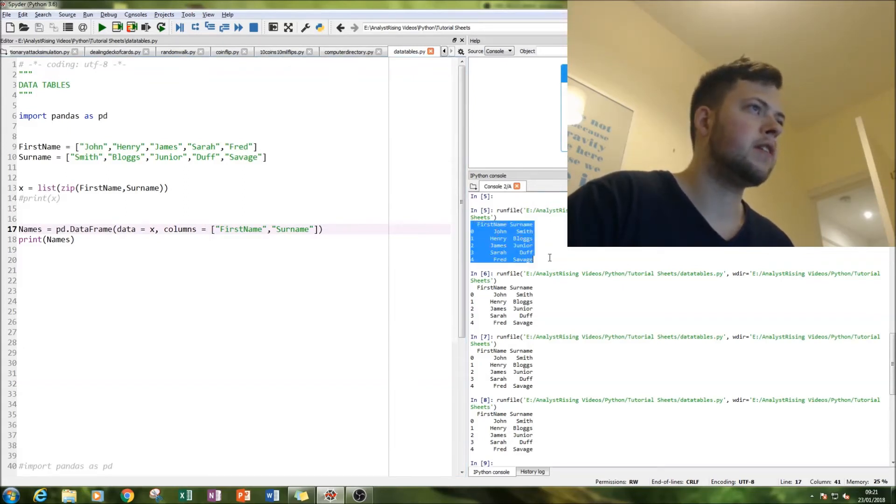
{"action": "left_click", "coordinate": [569, 249]}
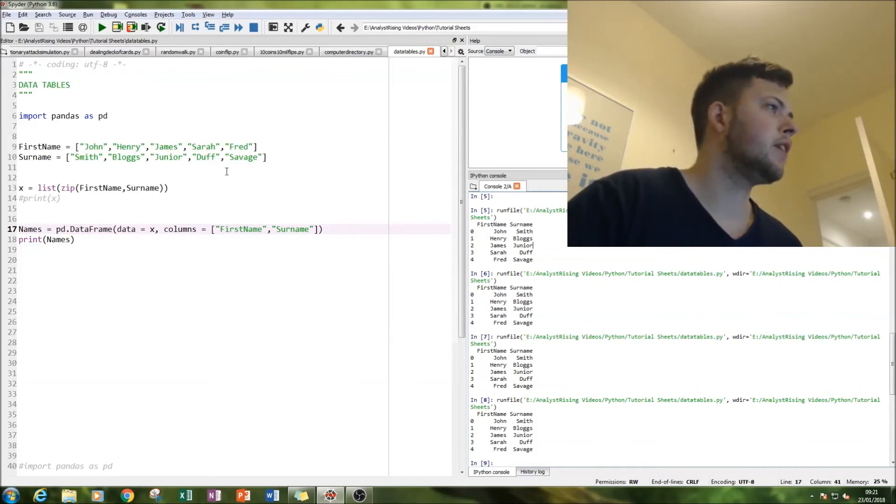
{"action": "left_click", "coordinate": [323, 229]}
{"action": "scroll", "coordinate": [324, 229], "scroll_direction": "down", "scroll_amount": 4}
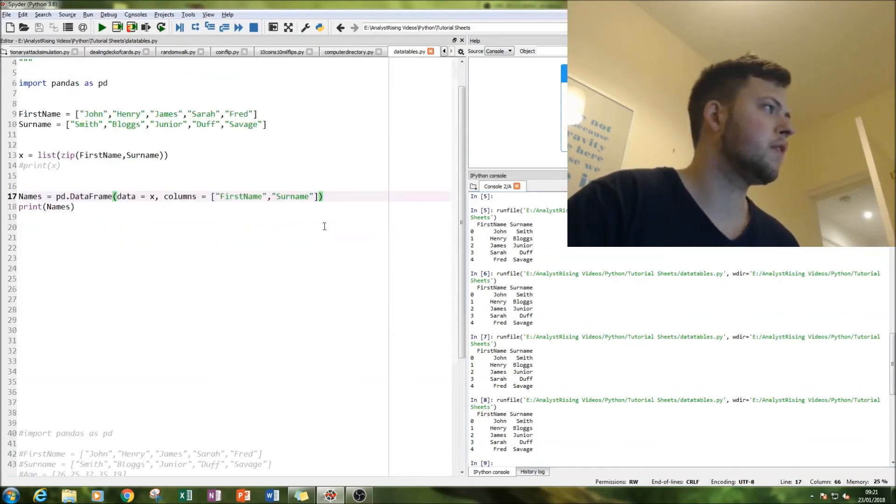
{"action": "left_click", "coordinate": [34, 133]}
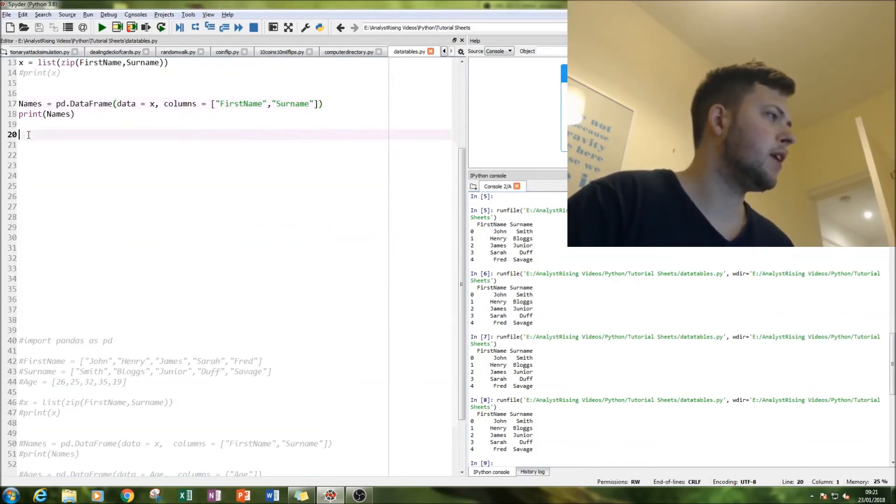
{"action": "scroll", "coordinate": [88, 143], "scroll_direction": "up", "scroll_amount": 4}
{"action": "left_click", "coordinate": [28, 159]}
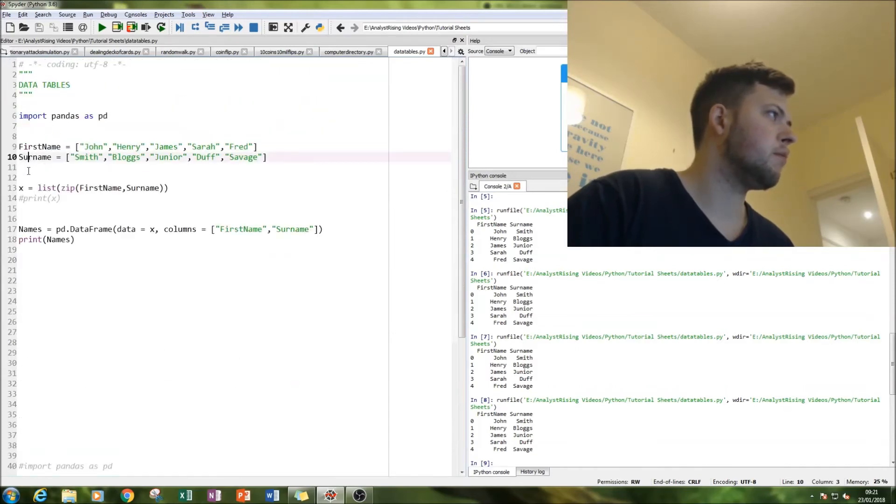
{"action": "scroll", "coordinate": [131, 288], "scroll_direction": "down", "scroll_amount": 6}
{"action": "left_click", "coordinate": [165, 331]}
{"action": "left_click_drag", "start_coordinate": [126, 310], "coordinate": [31, 309]}
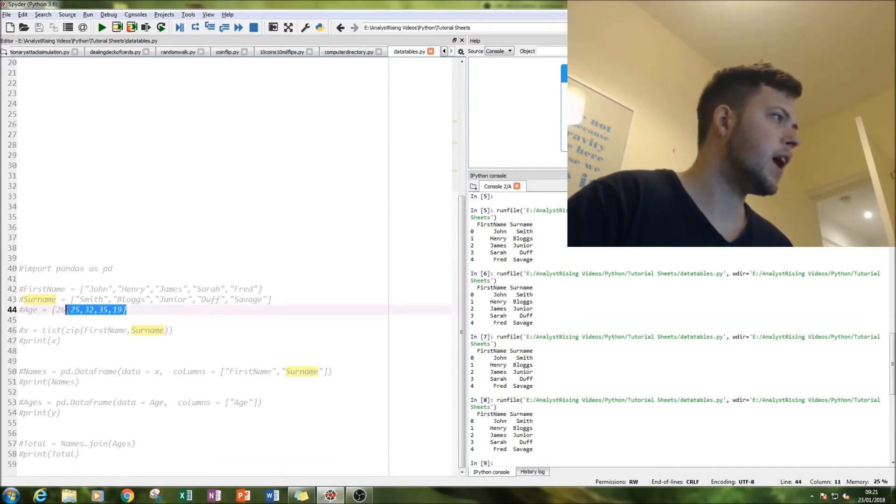
{"action": "key", "text": "ctrl+c"}
{"action": "scroll", "coordinate": [140, 280], "scroll_direction": "up", "scroll_amount": 6}
{"action": "left_click", "coordinate": [267, 156]}
{"action": "key", "text": "Return"}
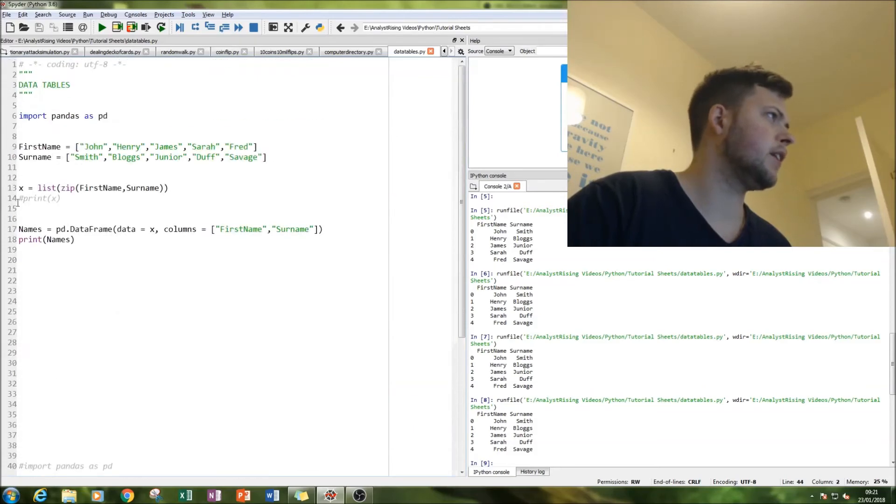
{"action": "key", "text": "ctrl+v"}
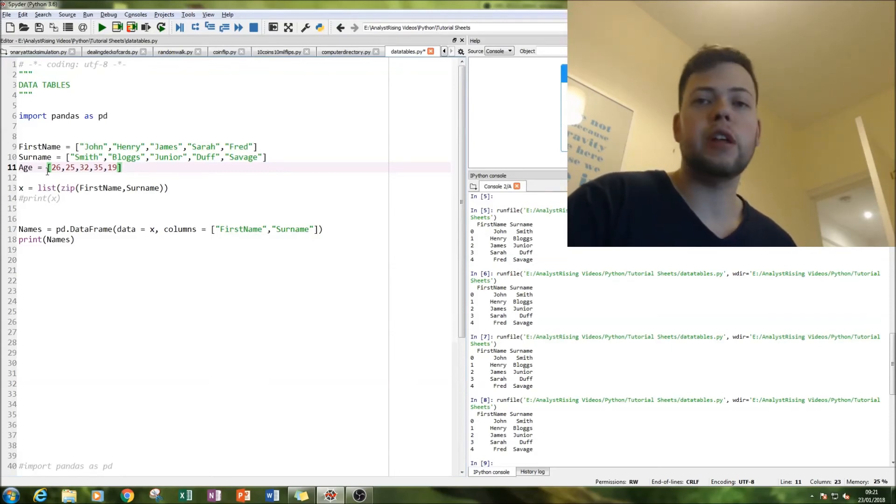
{"action": "scroll", "coordinate": [59, 188], "scroll_direction": "down", "scroll_amount": 4}
{"action": "left_click", "coordinate": [34, 162]}
{"action": "scroll", "coordinate": [34, 161], "scroll_direction": "up", "scroll_amount": 3}
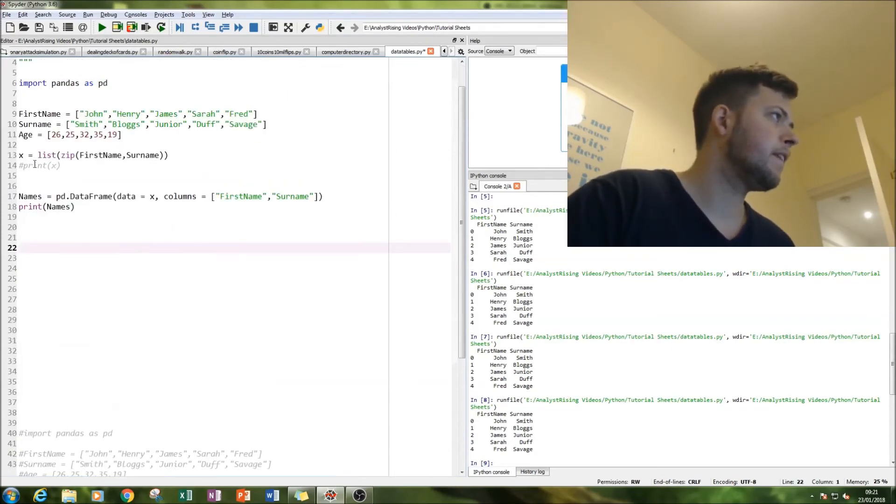
{"action": "left_click", "coordinate": [27, 225]}
{"action": "scroll", "coordinate": [28, 225], "scroll_direction": "down", "scroll_amount": 5}
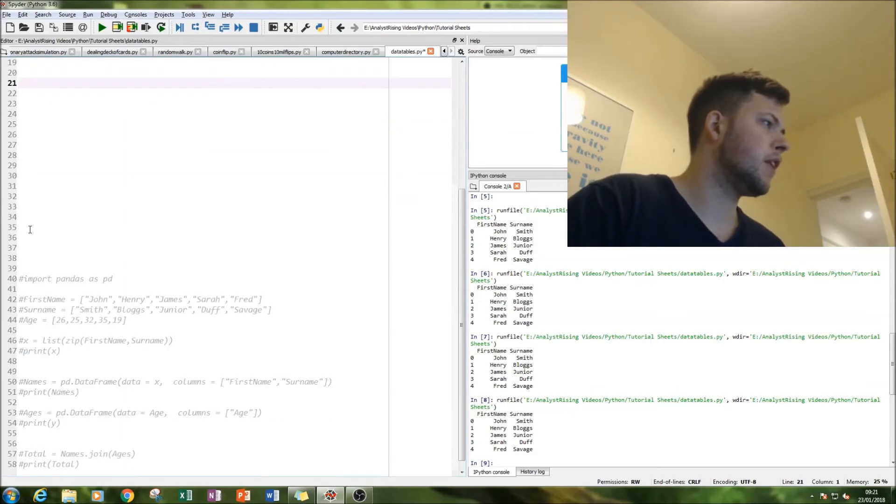
{"action": "scroll", "coordinate": [32, 223], "scroll_direction": "up", "scroll_amount": 6}
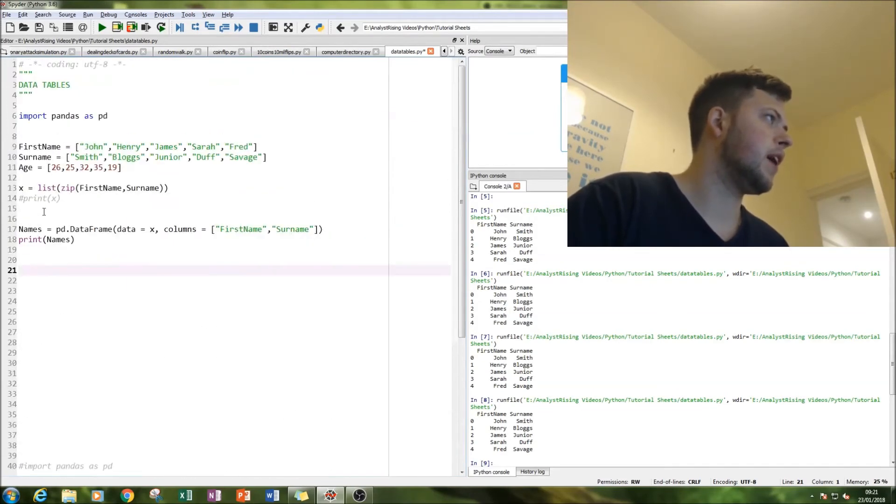
{"action": "scroll", "coordinate": [44, 211], "scroll_direction": "down", "scroll_amount": 5}
{"action": "scroll", "coordinate": [47, 209], "scroll_direction": "up", "scroll_amount": 5}
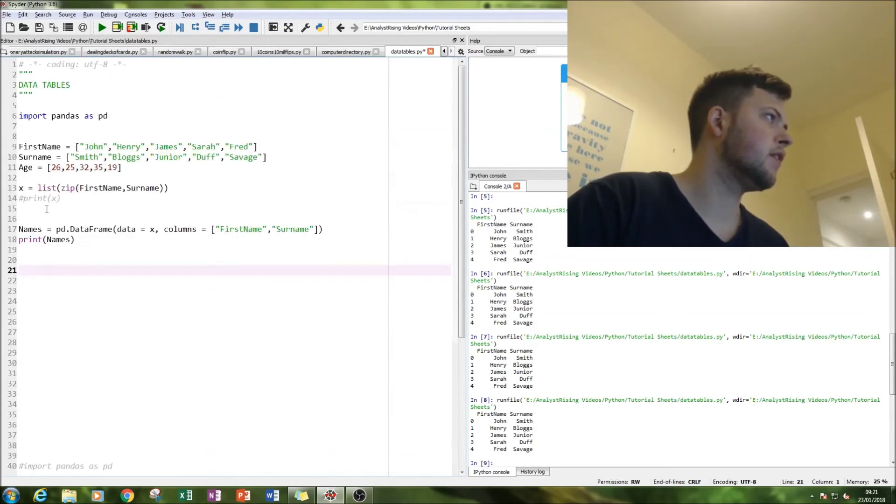
{"action": "left_click", "coordinate": [21, 137]}
{"action": "scroll", "coordinate": [39, 176], "scroll_direction": "down", "scroll_amount": 6}
{"action": "left_click", "coordinate": [29, 97]}
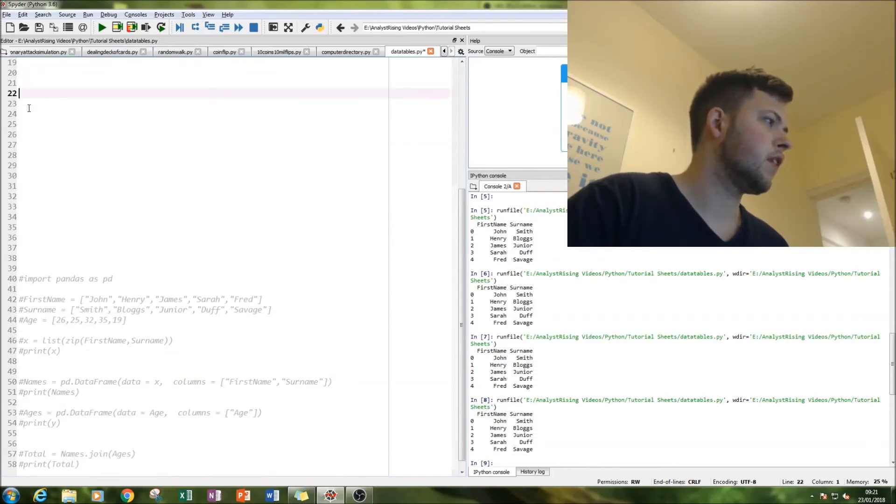
{"action": "scroll", "coordinate": [28, 110], "scroll_direction": "up", "scroll_amount": 5}
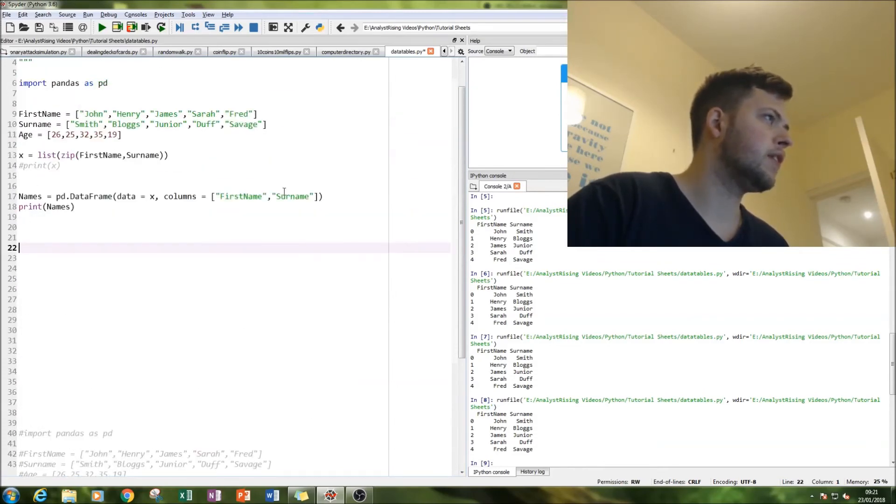
Copy the Names DataFrame line onto line 21
{"action": "left_click_drag", "start_coordinate": [323, 196], "coordinate": [19, 196]}
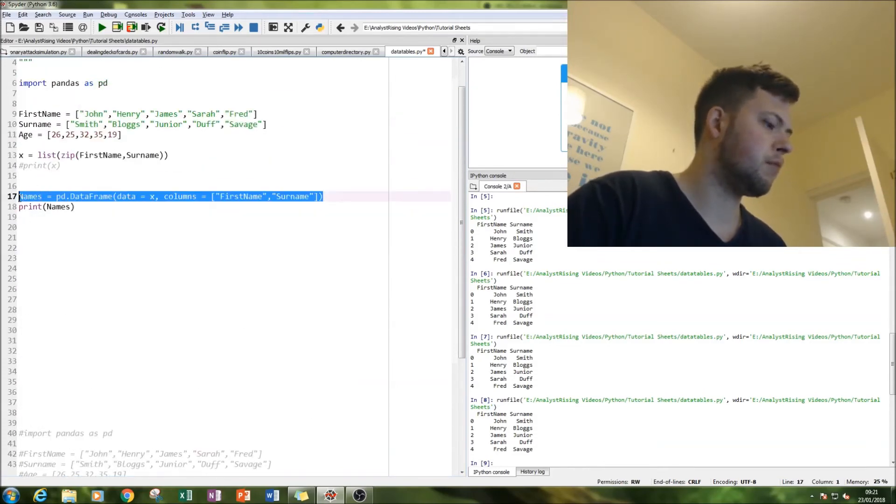
{"action": "key", "text": "ctrl+c"}
{"action": "left_click", "coordinate": [135, 237]}
{"action": "key", "text": "ctrl+v"}
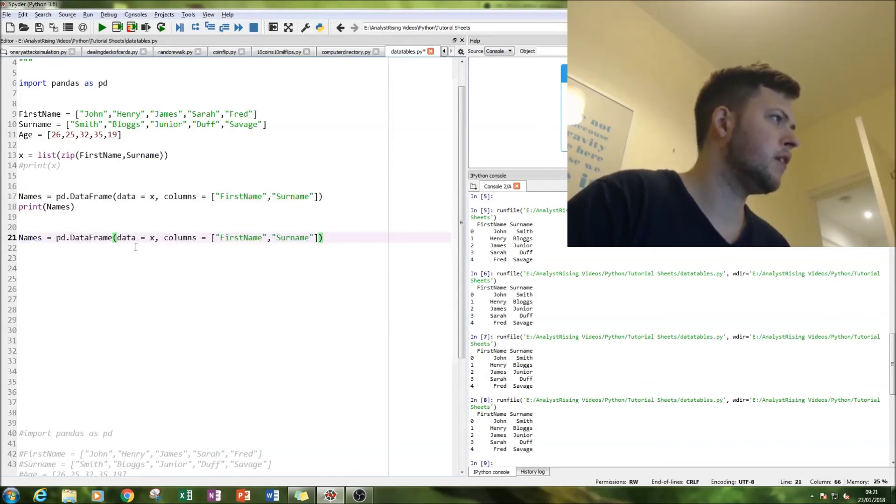
{"action": "scroll", "coordinate": [166, 243], "scroll_direction": "down", "scroll_amount": 5}
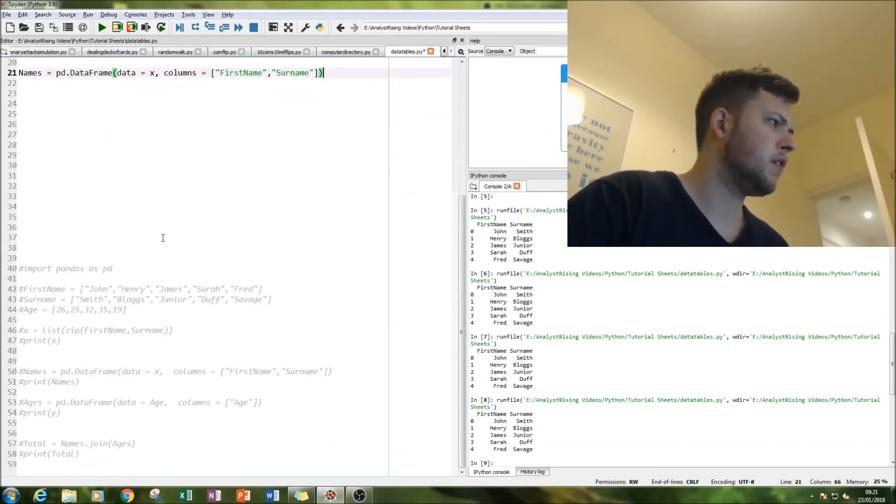
{"action": "scroll", "coordinate": [162, 237], "scroll_direction": "up", "scroll_amount": 5}
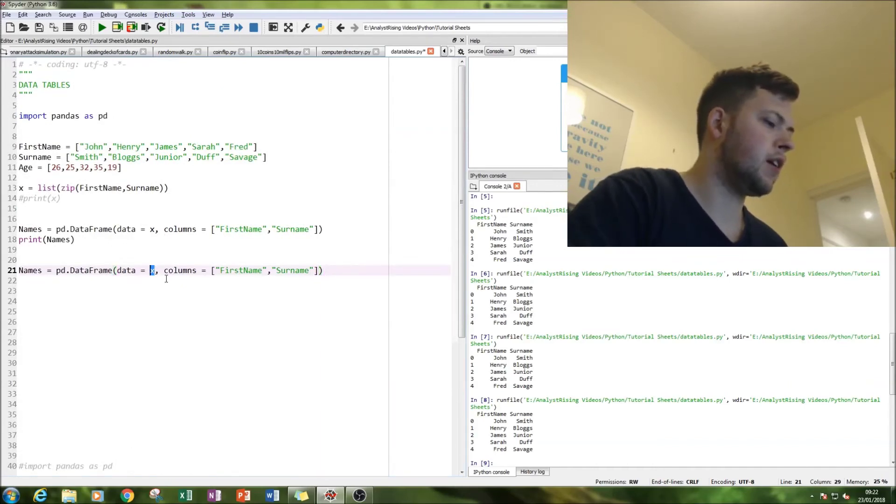
{"action": "scroll", "coordinate": [166, 279], "scroll_direction": "down", "scroll_amount": 6}
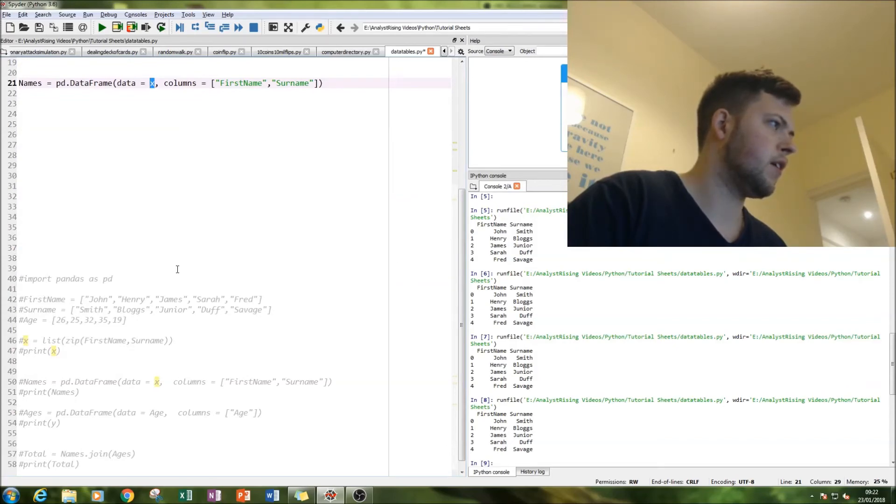
{"action": "scroll", "coordinate": [177, 270], "scroll_direction": "up", "scroll_amount": 4}
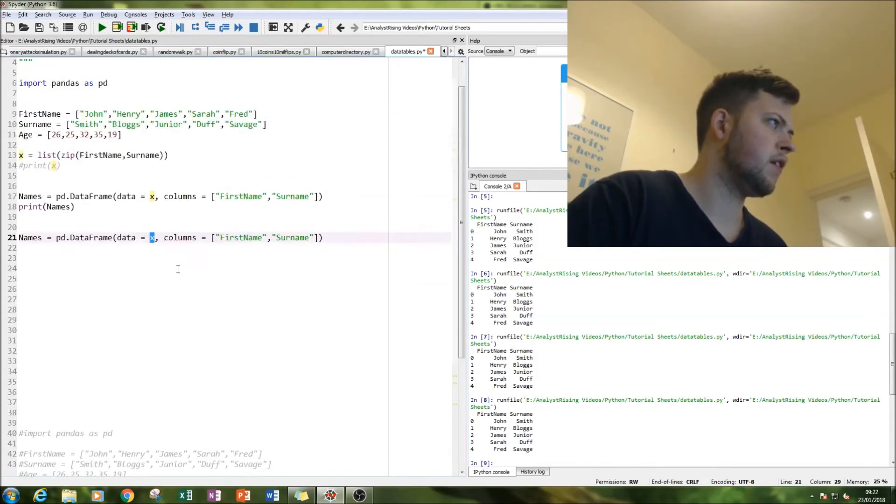
{"action": "scroll", "coordinate": [177, 269], "scroll_direction": "up", "scroll_amount": 2}
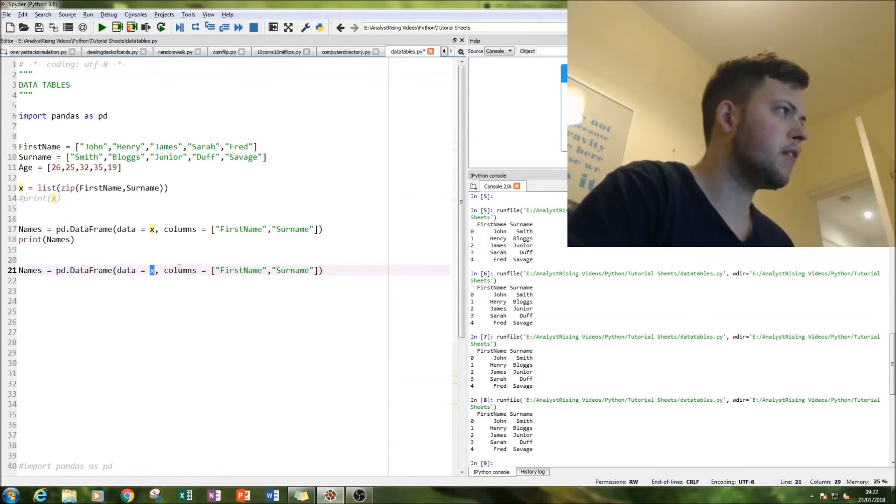
{"action": "type", "text": "Age"}
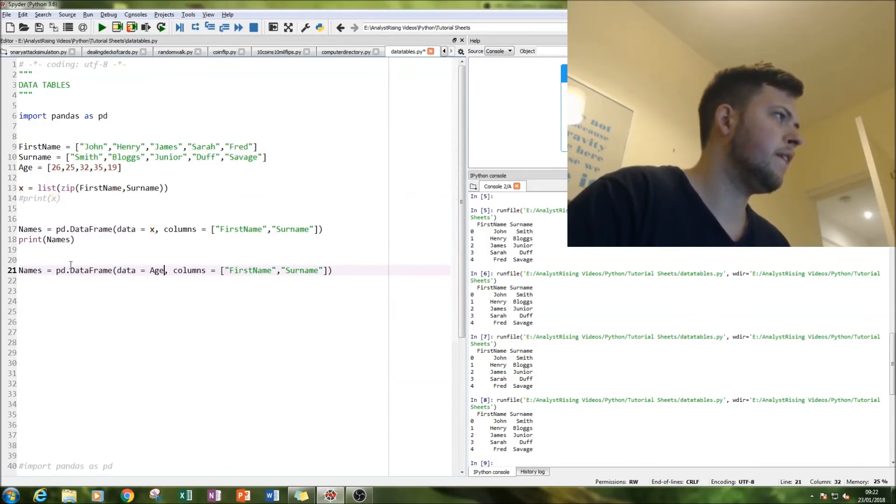
Turn line 21 into Ages = pd.DataFrame(data = Age, columns = ["Age"]) and comment out print(Names)
{"action": "left_click", "coordinate": [44, 270]}
{"action": "key", "text": "BackSpace"}
{"action": "key", "text": "BackSpace"}
{"action": "key", "text": "BackSpace"}
{"action": "key", "text": "BackSpace"}
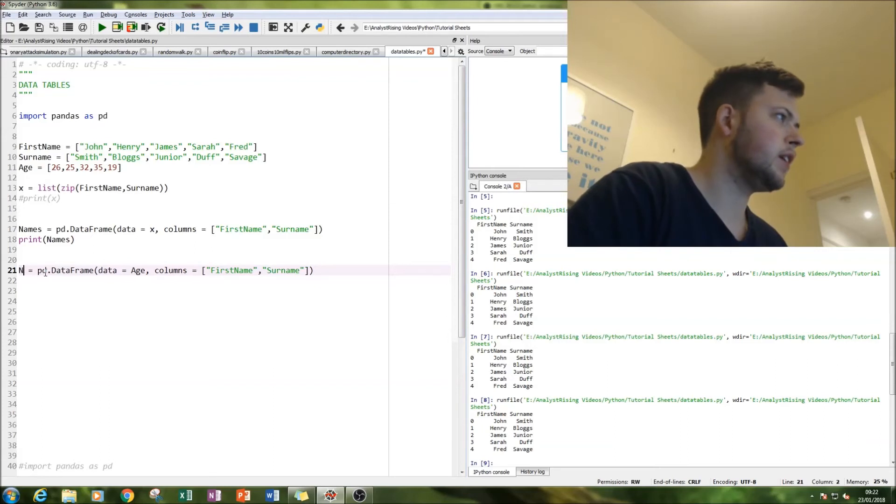
{"action": "type", "text": "Ages"}
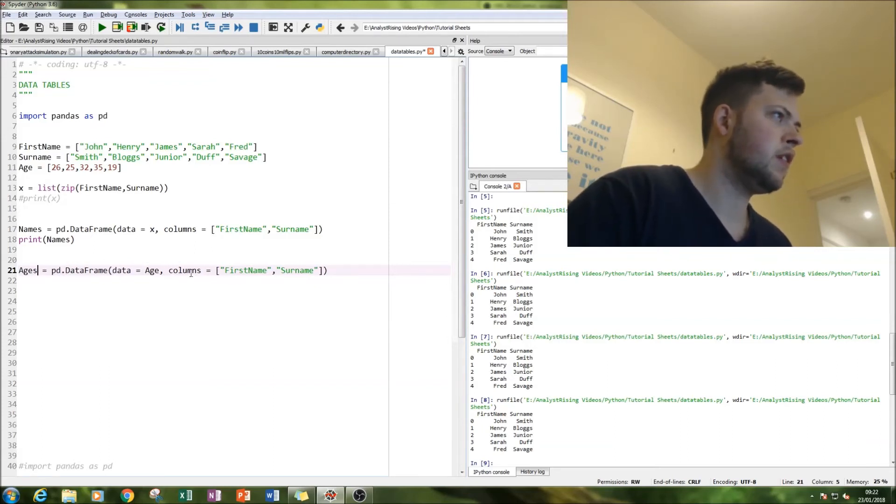
{"action": "left_click_drag", "start_coordinate": [314, 271], "coordinate": [249, 270]}
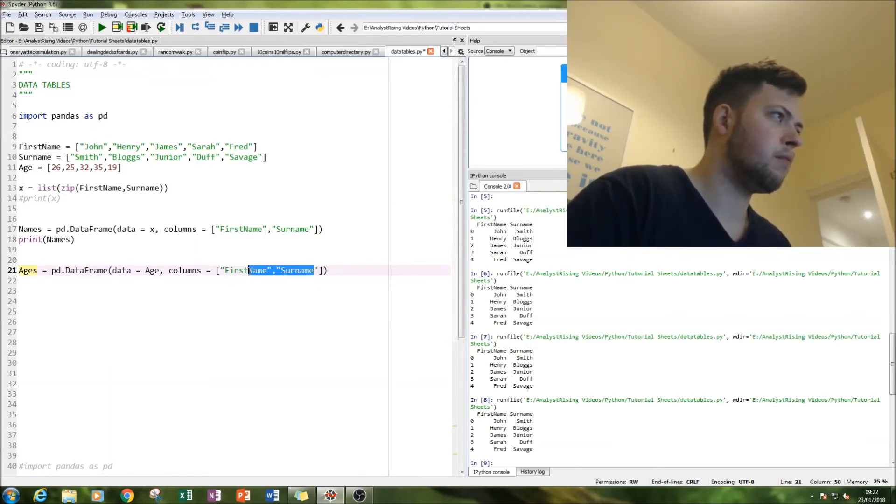
{"action": "type", "text": "Age"}
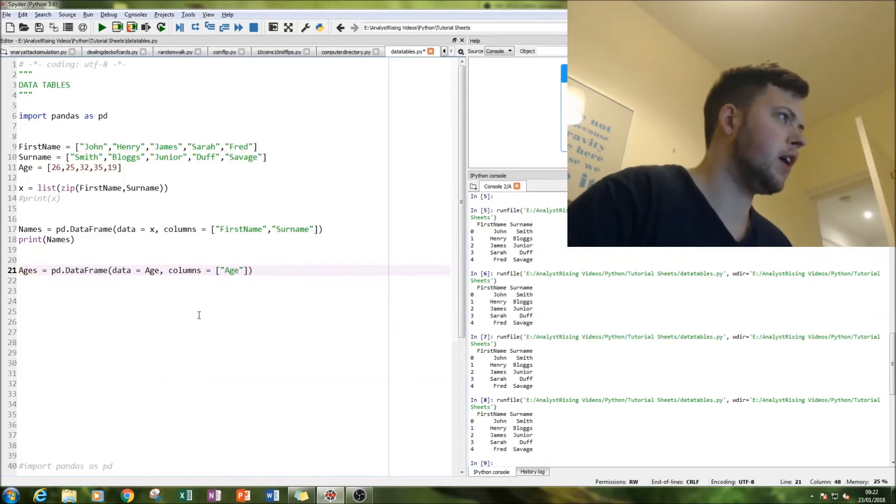
{"action": "left_click", "coordinate": [19, 240]}
{"action": "type", "text": "#"}
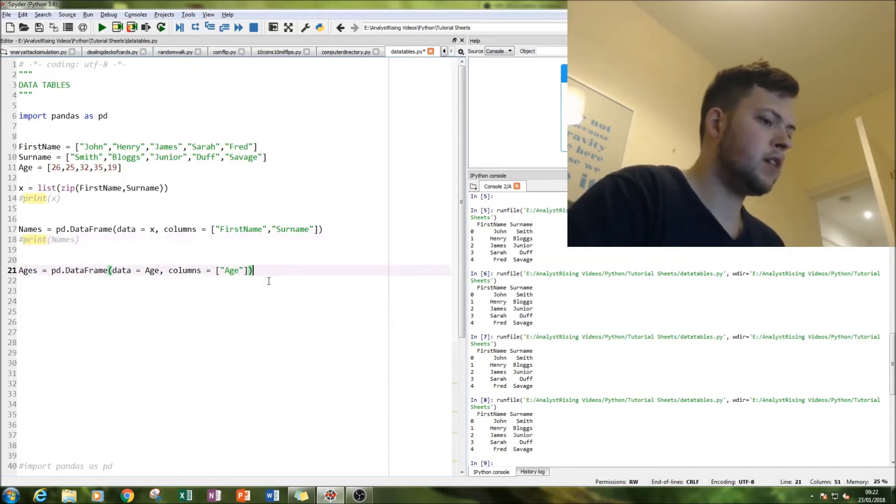
{"action": "left_click", "coordinate": [259, 271]}
{"action": "key", "text": "Return"}
{"action": "type", "text": "print"}
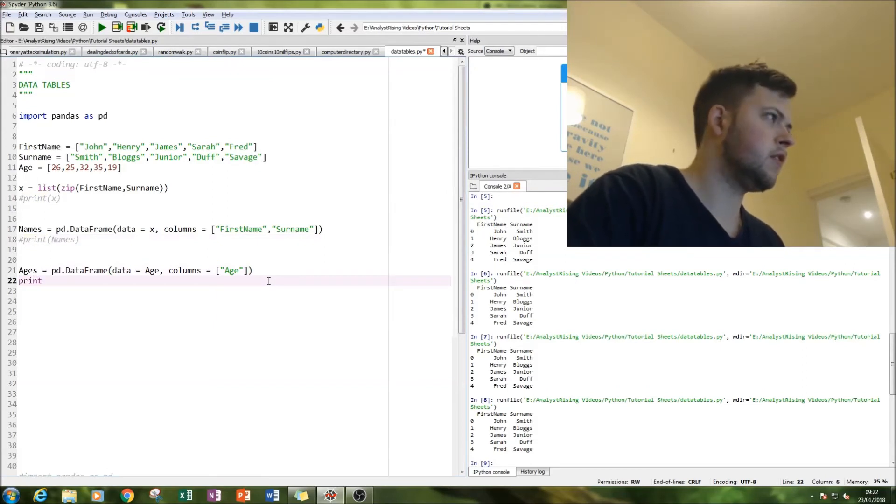
{"action": "type", "text": "(A"}
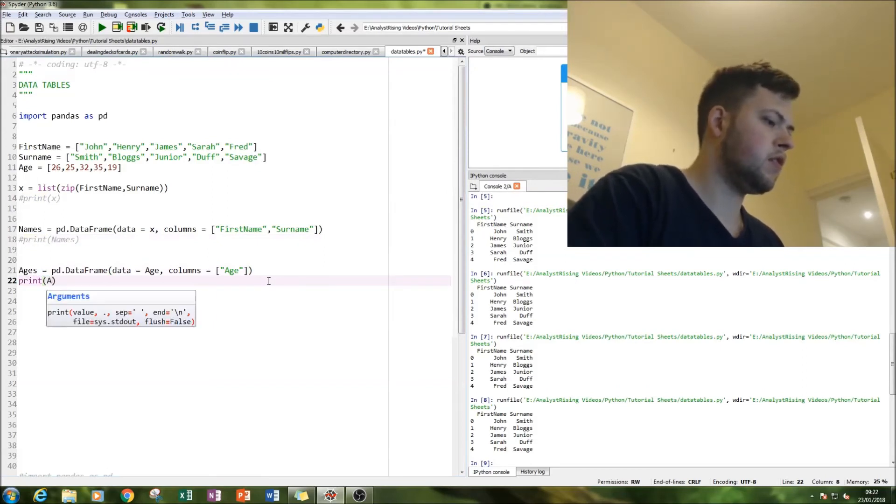
{"action": "type", "text": "ges"}
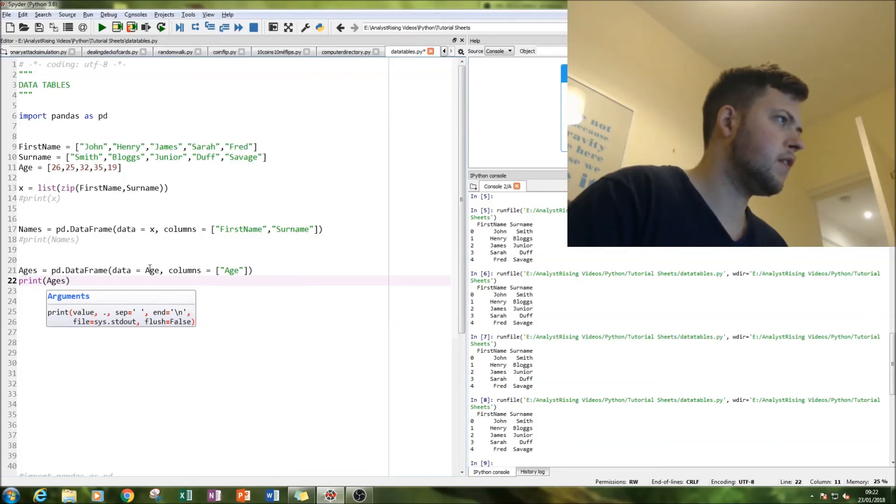
Run the script with print(Ages) and check the Age column in the console
{"action": "key", "text": "F5"}
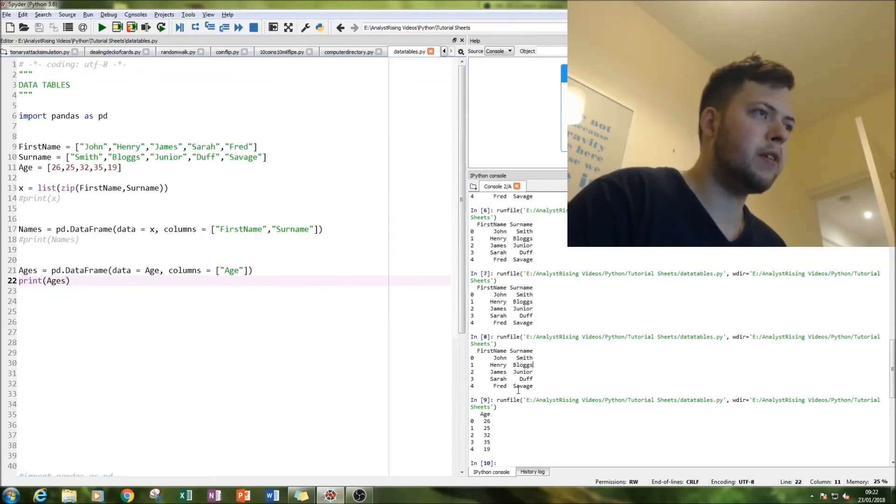
{"action": "left_click_drag", "start_coordinate": [473, 419], "coordinate": [491, 440]}
{"action": "left_click_drag", "start_coordinate": [472, 370], "coordinate": [532, 379]}
{"action": "left_click", "coordinate": [486, 419]}
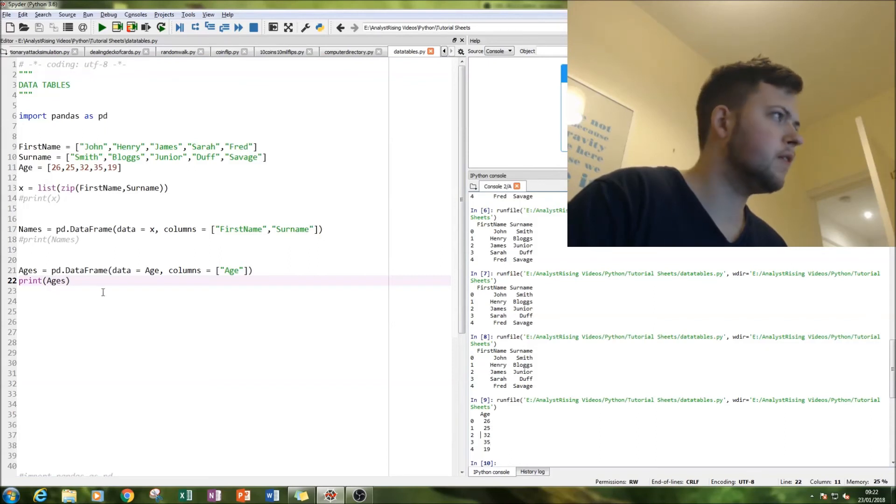
Uncomment print(Names), rerun so both tables print, and move to line 24
{"action": "left_click", "coordinate": [23, 240]}
{"action": "key", "text": "BackSpace"}
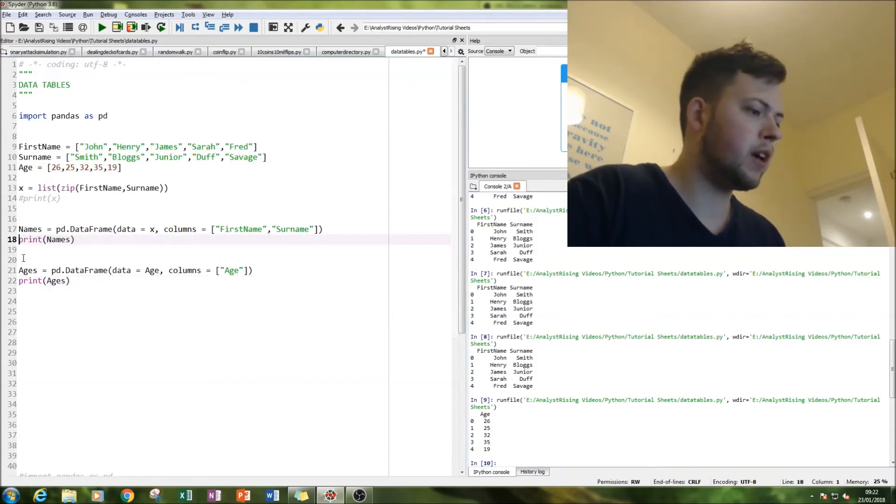
{"action": "key", "text": "F5"}
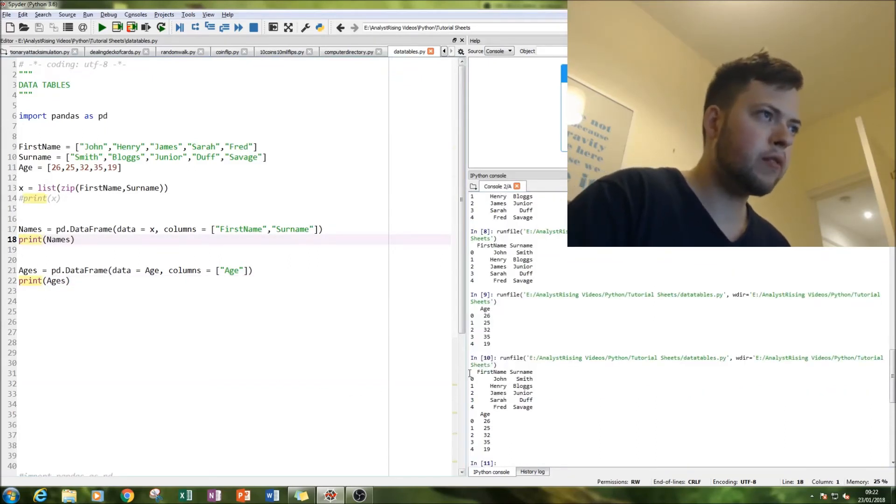
{"action": "left_click_drag", "start_coordinate": [470, 374], "coordinate": [490, 448]}
{"action": "left_click", "coordinate": [565, 428]}
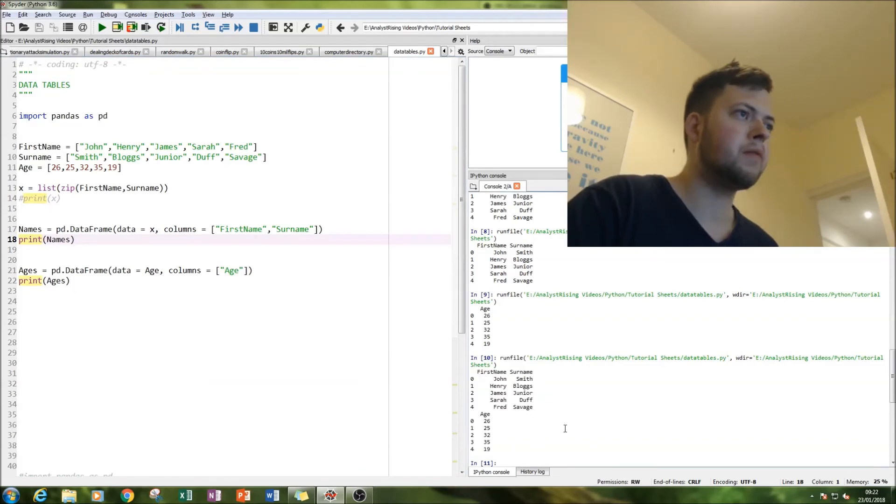
{"action": "left_click", "coordinate": [58, 297]}
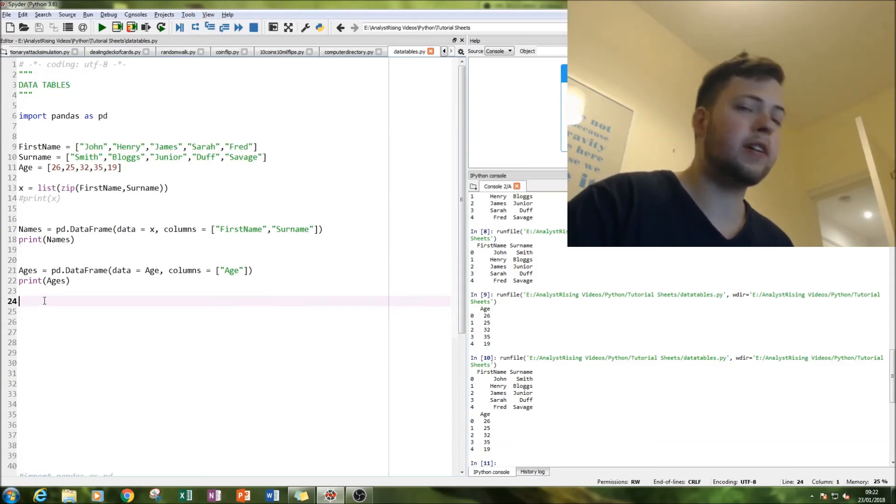
{"action": "scroll", "coordinate": [45, 303], "scroll_direction": "down", "scroll_amount": 5}
{"action": "scroll", "coordinate": [80, 324], "scroll_direction": "up", "scroll_amount": 5}
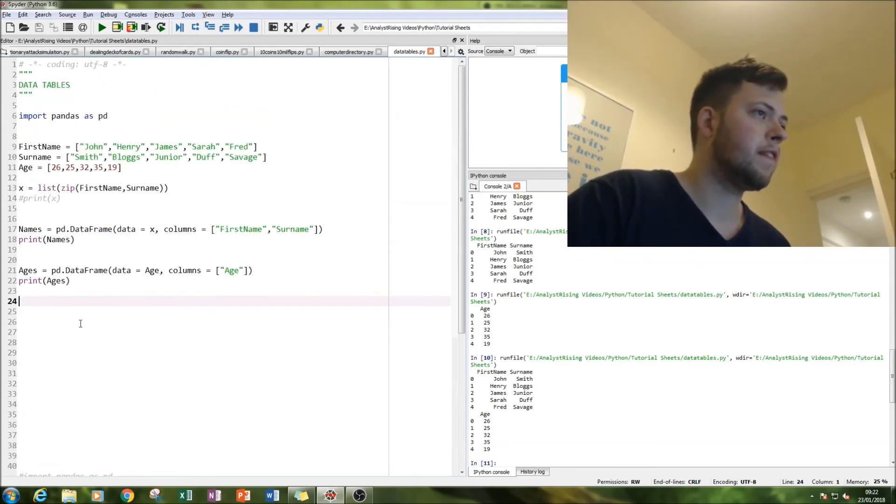
{"action": "key", "text": "Return"}
{"action": "key", "text": "BackSpace"}
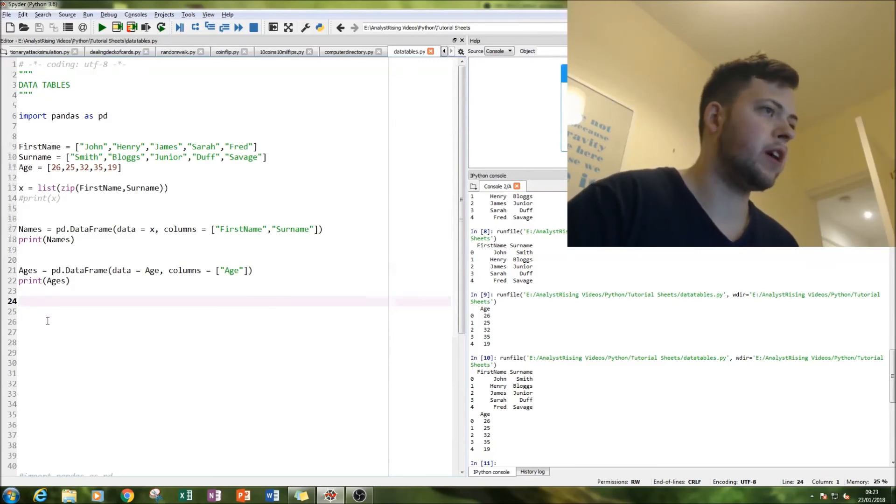
{"action": "scroll", "coordinate": [47, 320], "scroll_direction": "down", "scroll_amount": 3}
{"action": "scroll", "coordinate": [70, 329], "scroll_direction": "up", "scroll_amount": 3}
{"action": "scroll", "coordinate": [92, 346], "scroll_direction": "down", "scroll_amount": 2}
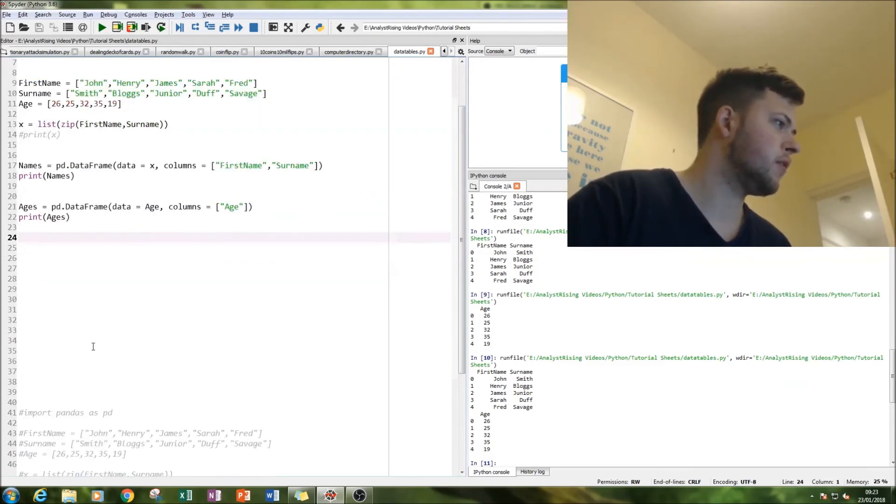
{"action": "scroll", "coordinate": [93, 347], "scroll_direction": "up", "scroll_amount": 3}
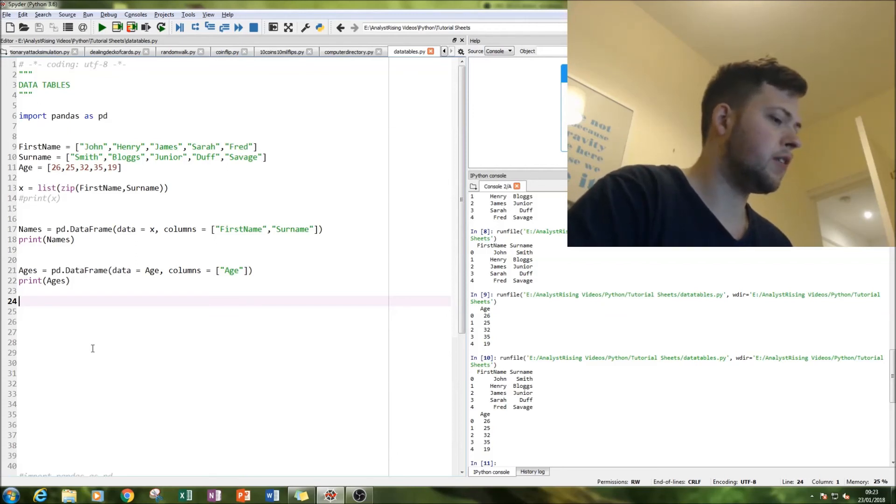
{"action": "type", "text": "Names."}
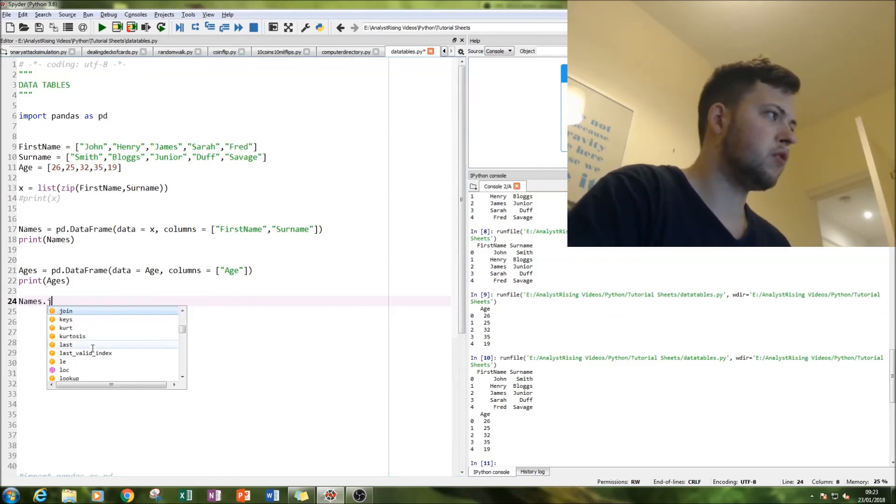
{"action": "type", "text": "joi"}
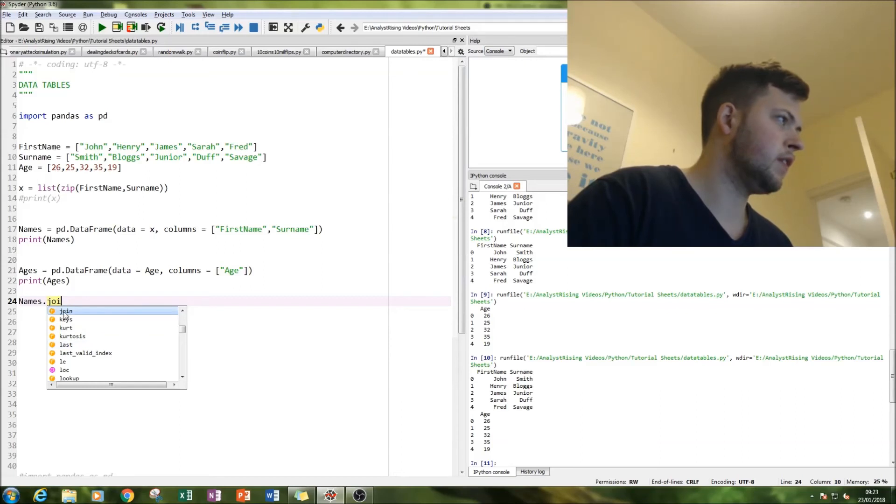
{"action": "type", "text": "n(Ages"}
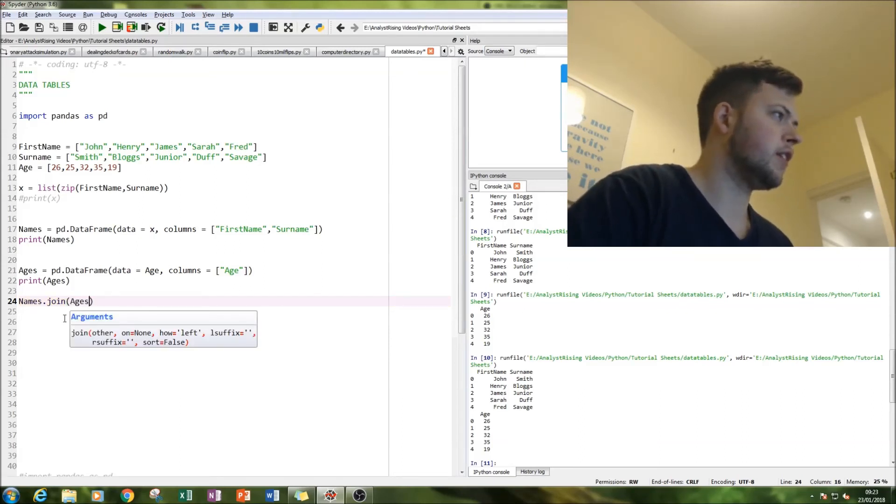
Write UserDetails = Names.join(Ages) on line 24, correcting the variable name typo
{"action": "key", "text": "Left"}
{"action": "key", "text": "Left"}
{"action": "key", "text": "Left"}
{"action": "key", "text": "Left"}
{"action": "key", "text": "Left"}
{"action": "key", "text": "Left"}
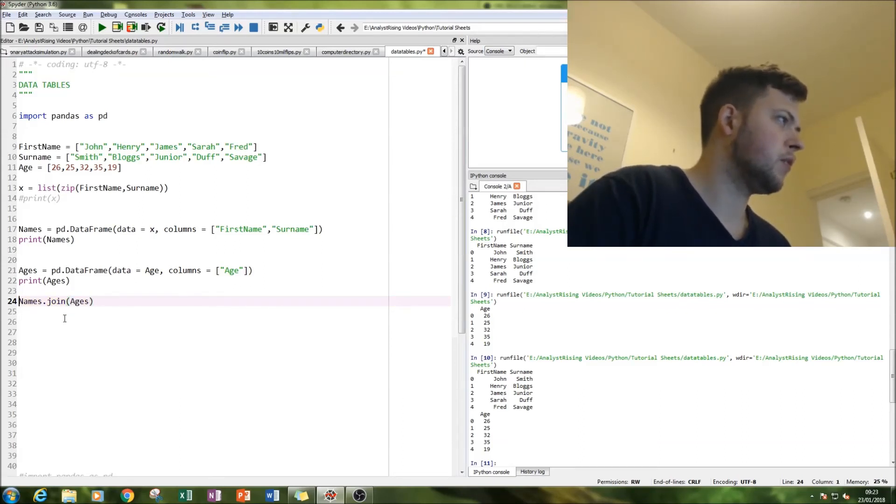
{"action": "scroll", "coordinate": [88, 329], "scroll_direction": "down", "scroll_amount": 7}
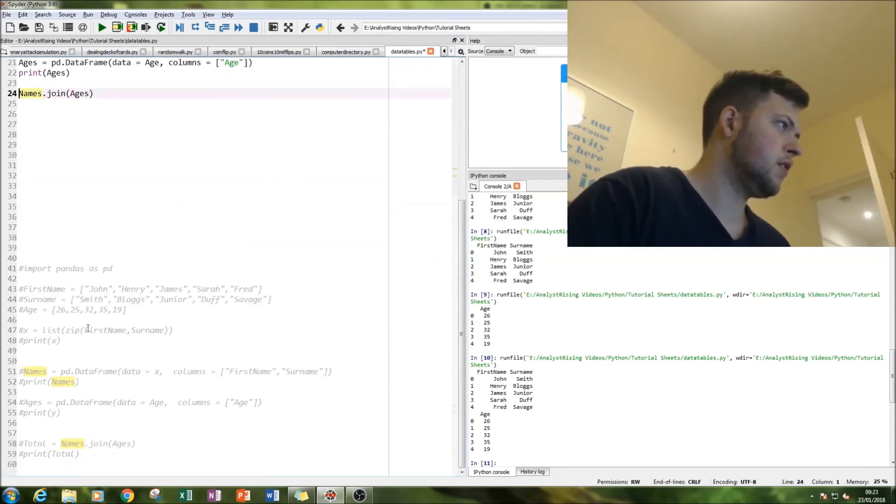
{"action": "scroll", "coordinate": [139, 335], "scroll_direction": "up", "scroll_amount": 7}
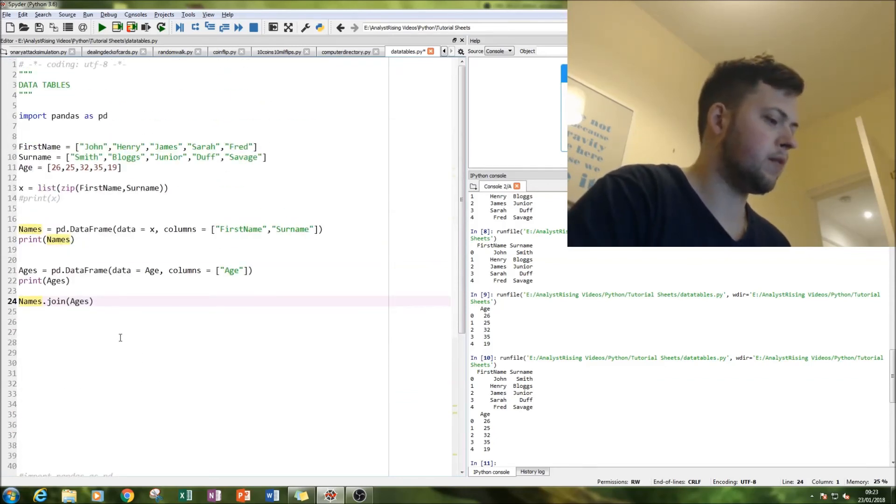
{"action": "type", "text": "Combi"}
{"action": "key", "text": "BackSpace"}
{"action": "key", "text": "BackSpace"}
{"action": "key", "text": "BackSpace"}
{"action": "key", "text": "BackSpace"}
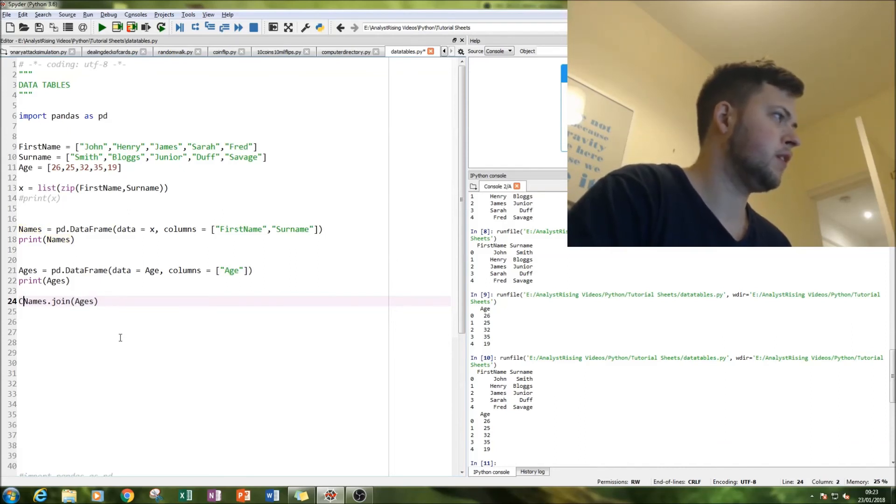
{"action": "type", "text": "mplete"}
{"action": "key", "text": "BackSpace"}
{"action": "key", "text": "BackSpace"}
{"action": "key", "text": "BackSpace"}
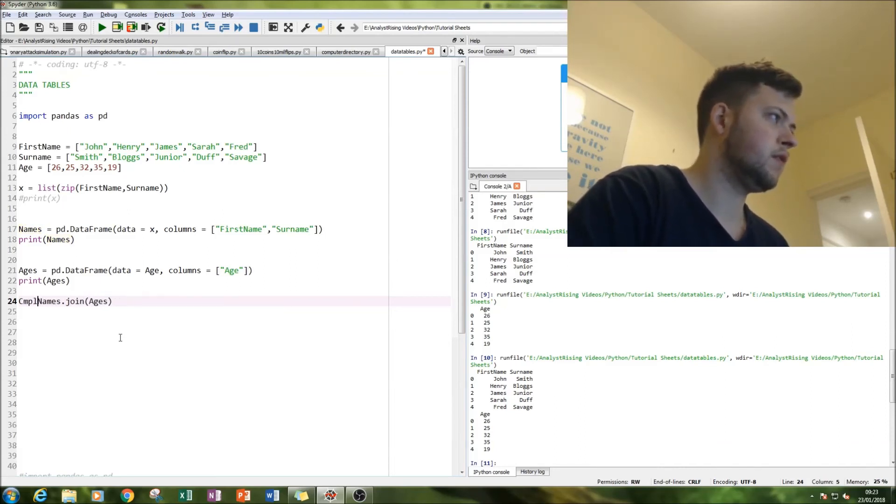
{"action": "key", "text": "BackSpace"}
{"action": "key", "text": "BackSpace"}
{"action": "key", "text": "BackSpace"}
{"action": "key", "text": "BackSpace"}
{"action": "type", "text": "User"}
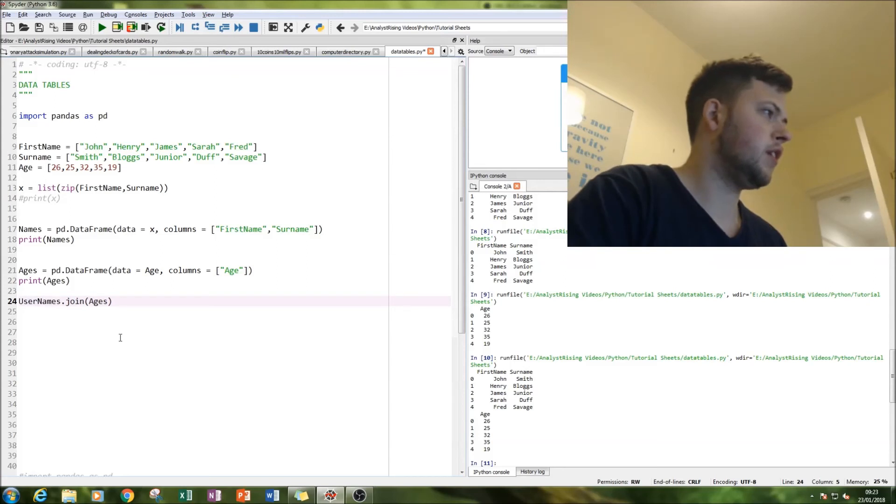
{"action": "type", "text": "Detatils"}
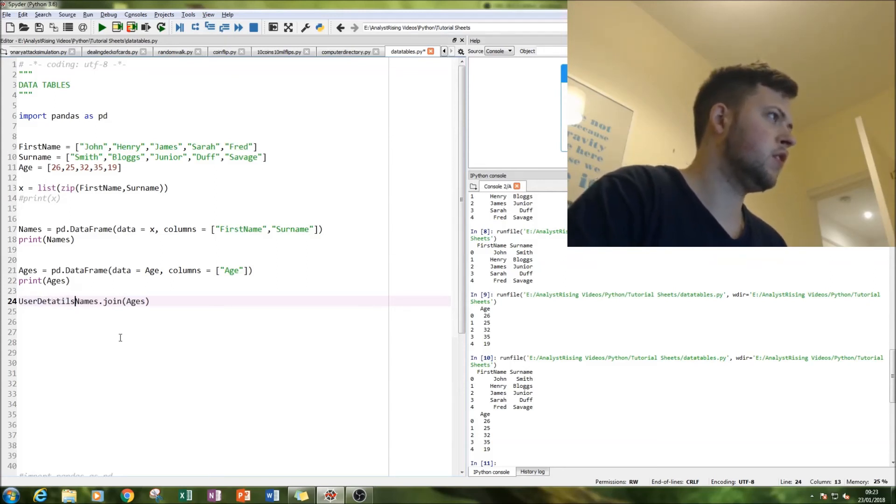
{"action": "key", "text": "BackSpace"}
{"action": "key", "text": "BackSpace"}
{"action": "key", "text": "BackSpace"}
{"action": "type", "text": "ils"}
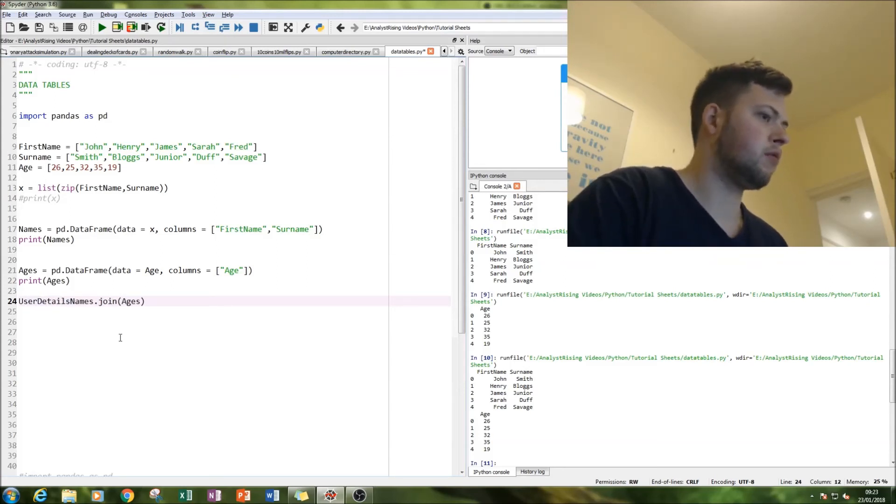
{"action": "type", "text": " ="}
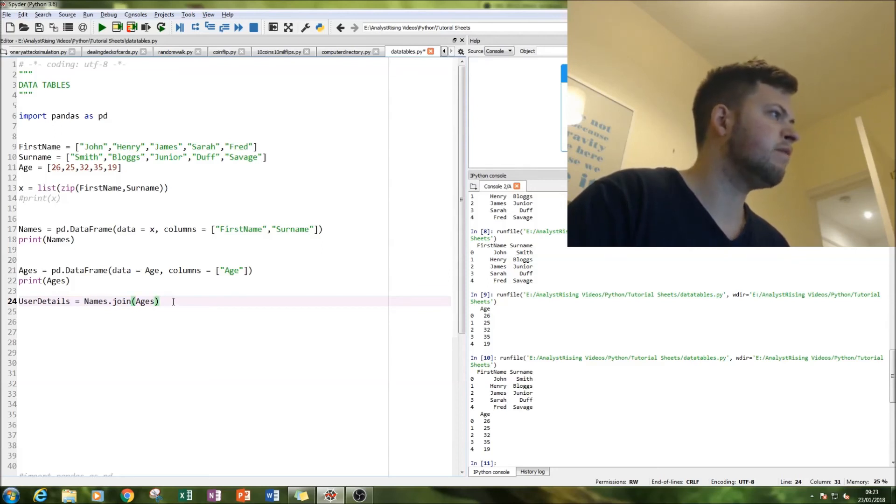
{"action": "key", "text": "Return"}
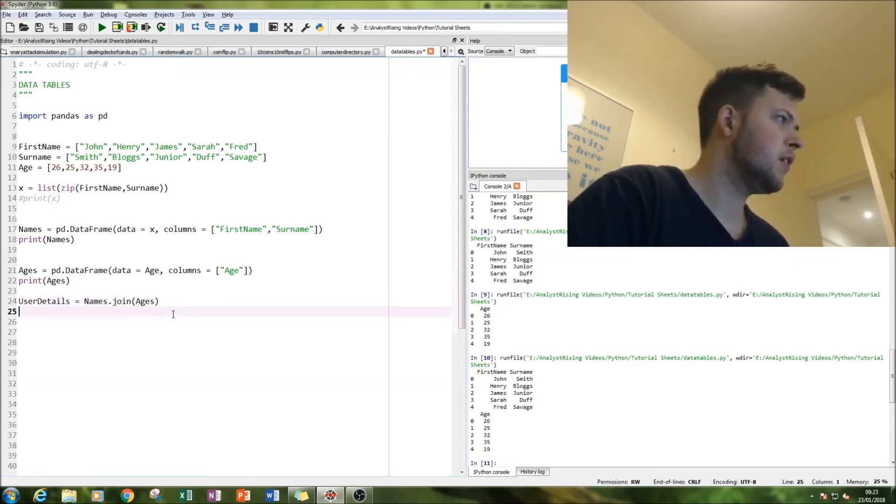
{"action": "type", "text": "Print("}
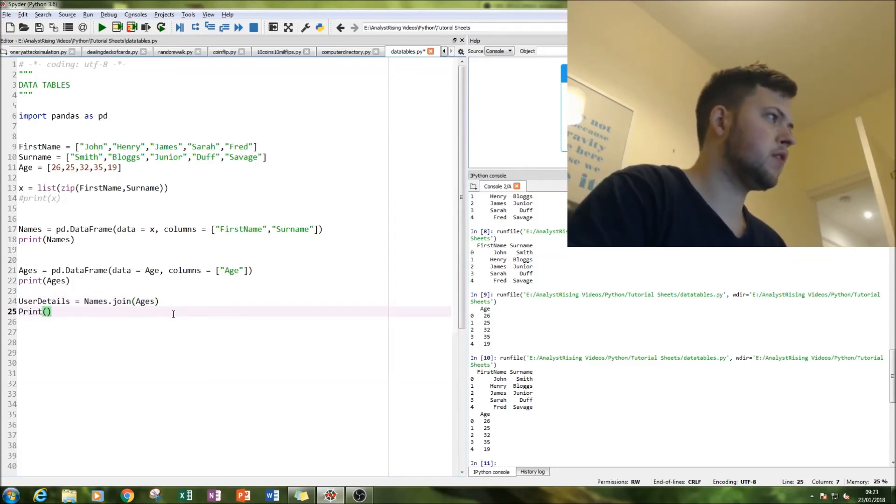
Add print(UserDetails) on line 25, fixing the capital P
{"action": "left_click_drag", "start_coordinate": [71, 301], "coordinate": [18, 302]}
{"action": "key", "text": "ctrl+c"}
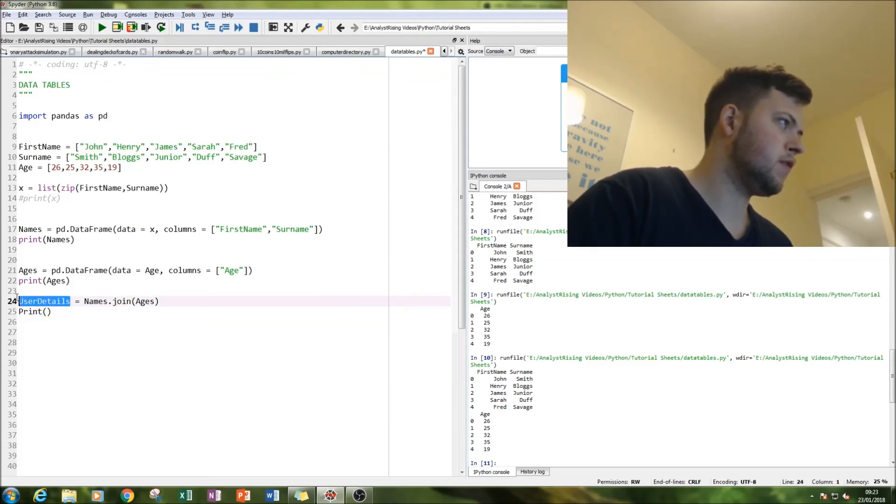
{"action": "left_click", "coordinate": [48, 311]}
{"action": "key", "text": "ctrl+v"}
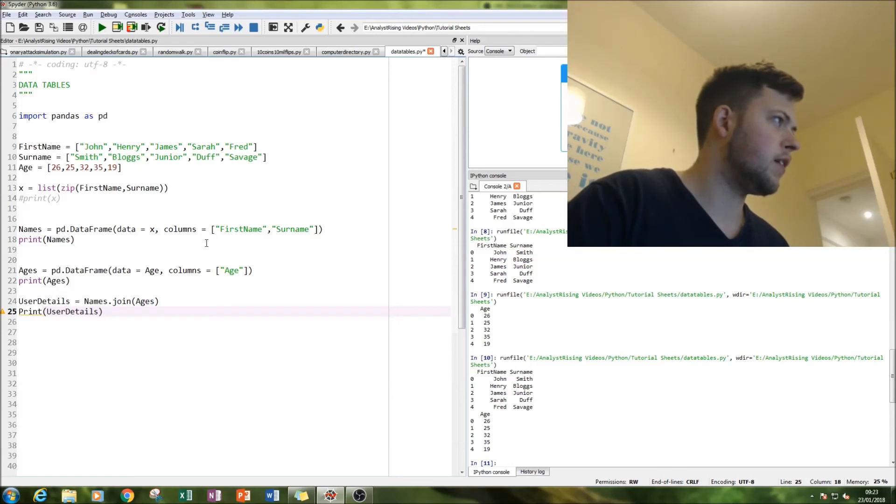
{"action": "left_click", "coordinate": [23, 312]}
{"action": "key", "text": "BackSpace"}
{"action": "type", "text": "p"}
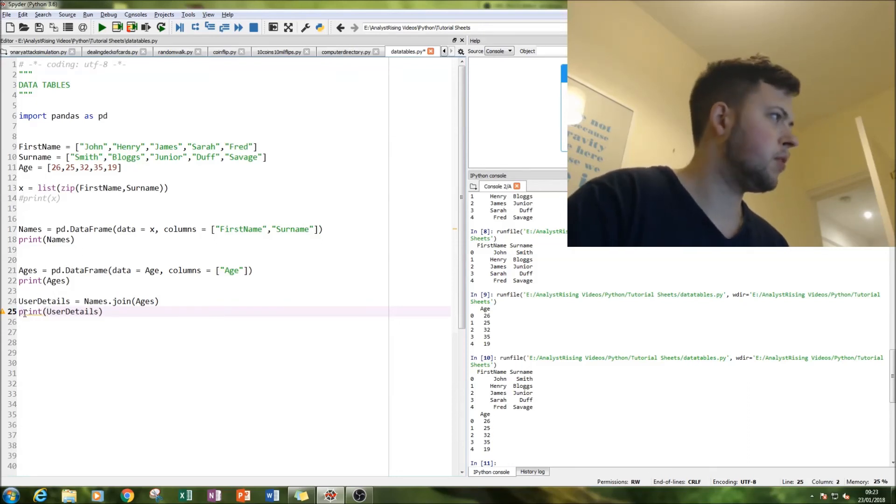
{"action": "left_click", "coordinate": [19, 239]}
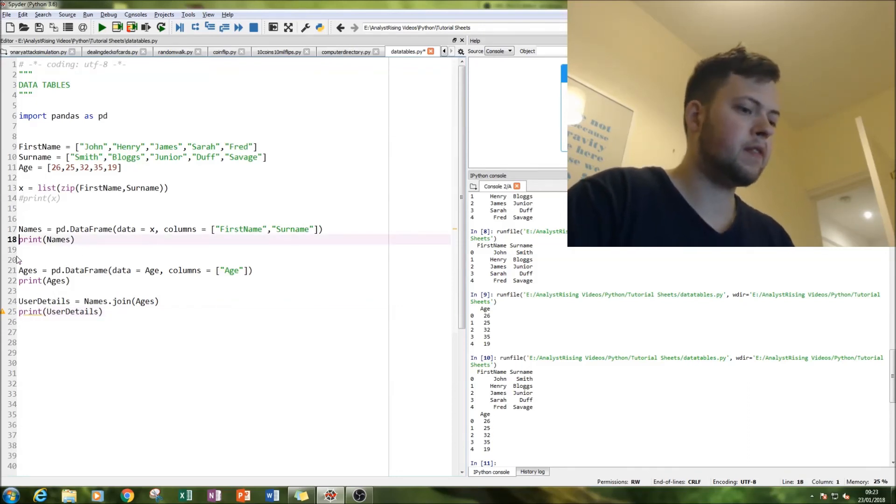
{"action": "type", "text": "#"}
Comment out print(Names) and print(Ages) and run the script with F5
{"action": "left_click", "coordinate": [19, 260]}
{"action": "key", "text": "Down"}
{"action": "key", "text": "Down"}
{"action": "type", "text": "#"}
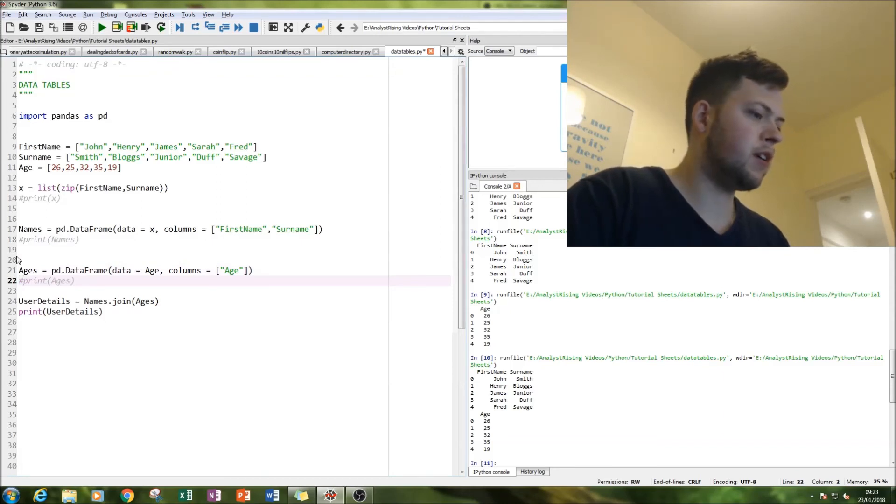
{"action": "key", "text": "F5"}
{"action": "key", "text": "F5"}
{"action": "key", "text": "F5"}
{"action": "key", "text": "F5"}
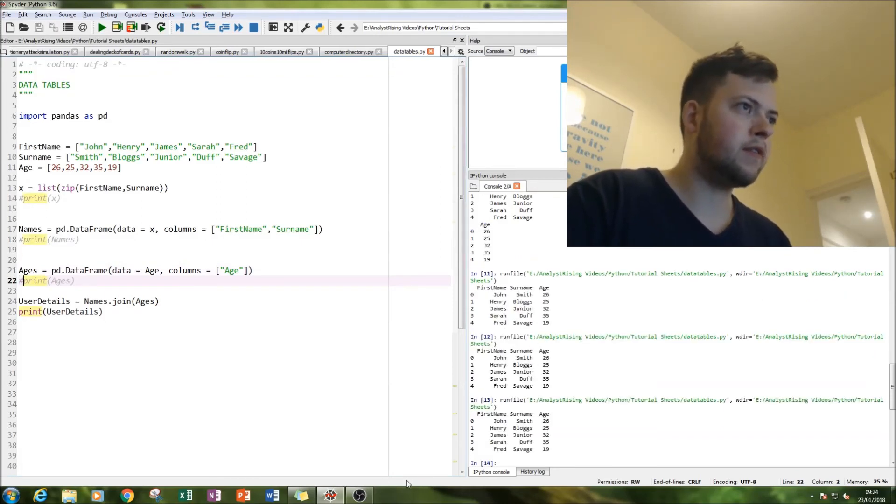
{"action": "key", "text": "F5"}
Inspect the joined FirstName, Surname and Age table in the IPython console output
{"action": "left_click_drag", "start_coordinate": [556, 264], "coordinate": [476, 224]}
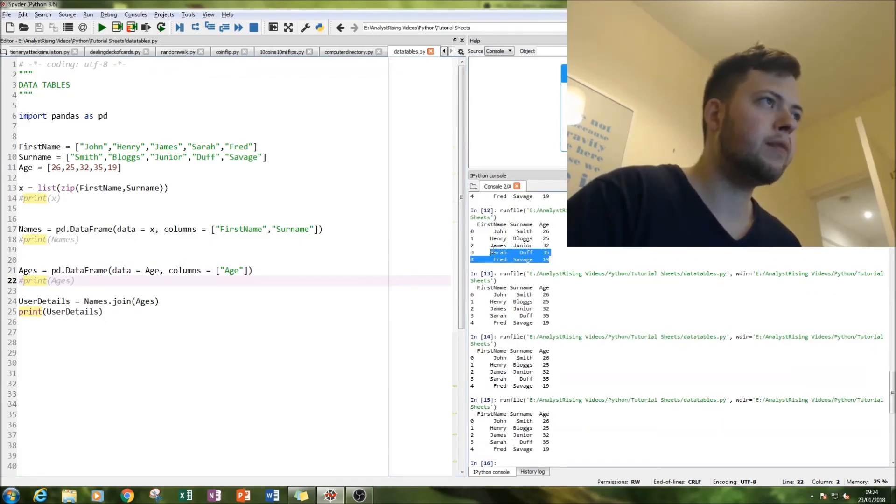
{"action": "left_click", "coordinate": [577, 309]}
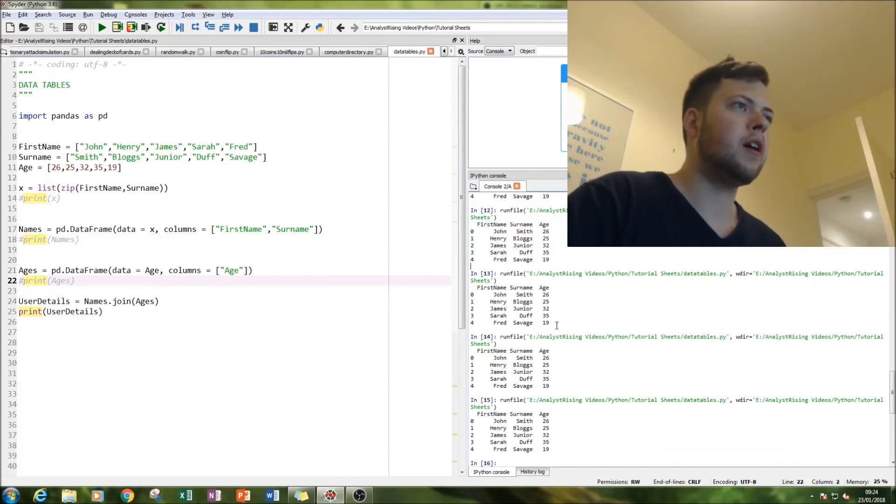
{"action": "left_click_drag", "start_coordinate": [552, 326], "coordinate": [473, 294]}
{"action": "left_click", "coordinate": [532, 351]}
{"action": "left_click_drag", "start_coordinate": [551, 373], "coordinate": [524, 380]}
{"action": "left_click_drag", "start_coordinate": [552, 421], "coordinate": [519, 429]}
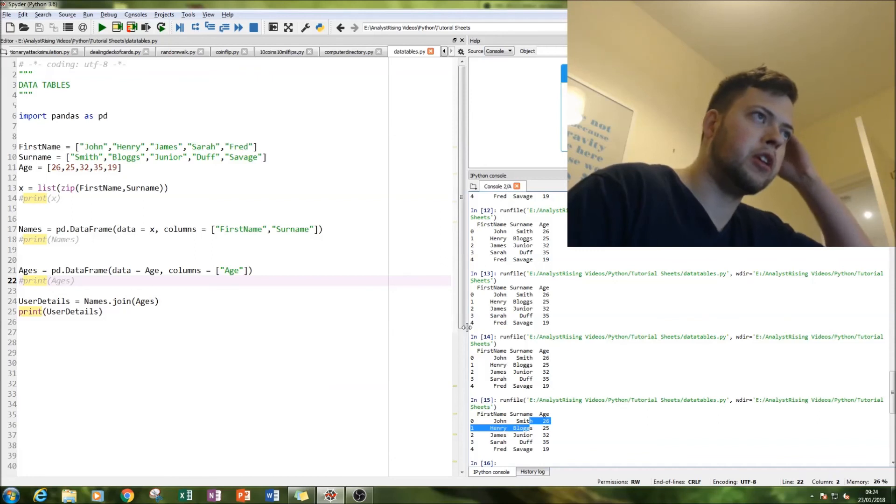
{"action": "left_click_drag", "start_coordinate": [552, 261], "coordinate": [474, 226]}
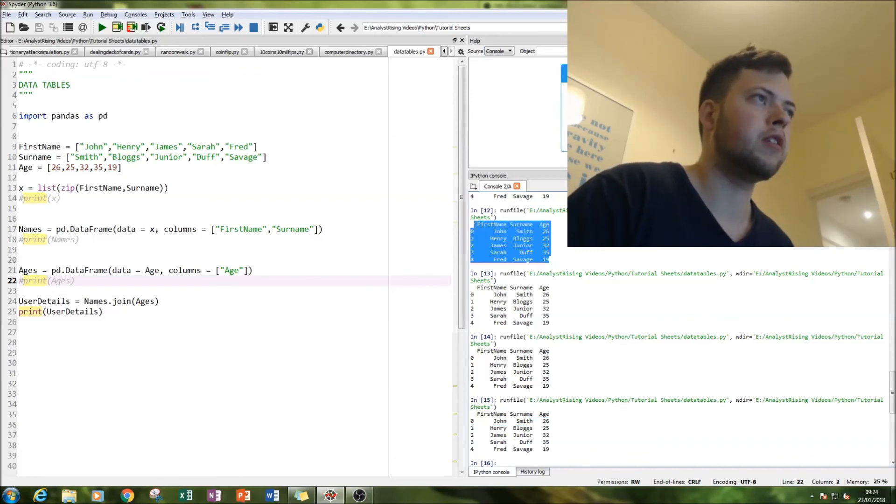
{"action": "left_click", "coordinate": [587, 250]}
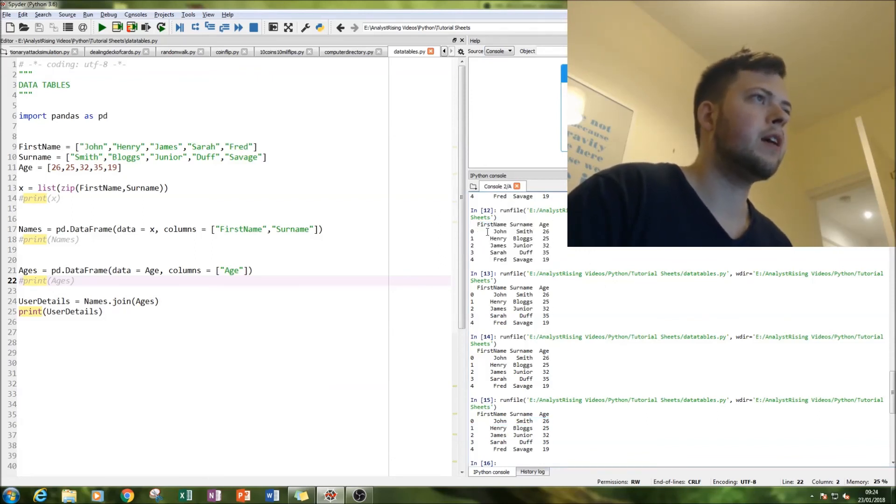
Review the rows John Smith 26, Henry Bloggs 25, James Junior 32 and Fred Savage 19, then return to the script
{"action": "left_click_drag", "start_coordinate": [488, 231], "coordinate": [550, 232]}
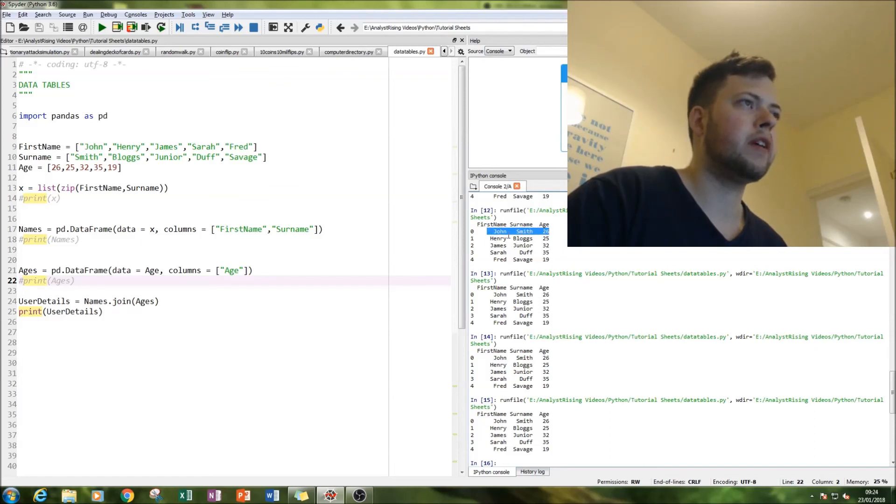
{"action": "left_click_drag", "start_coordinate": [490, 239], "coordinate": [550, 239]}
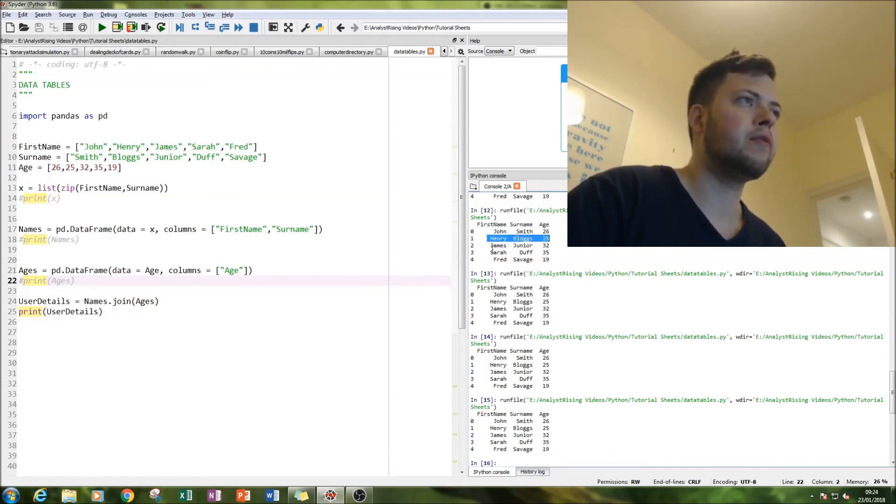
{"action": "left_click_drag", "start_coordinate": [490, 246], "coordinate": [553, 246]}
{"action": "left_click_drag", "start_coordinate": [490, 259], "coordinate": [551, 260]}
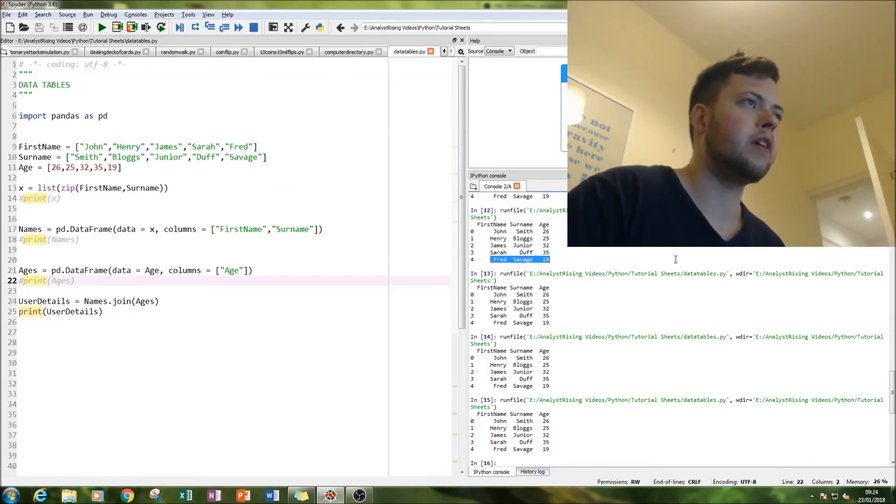
{"action": "left_click", "coordinate": [71, 312]}
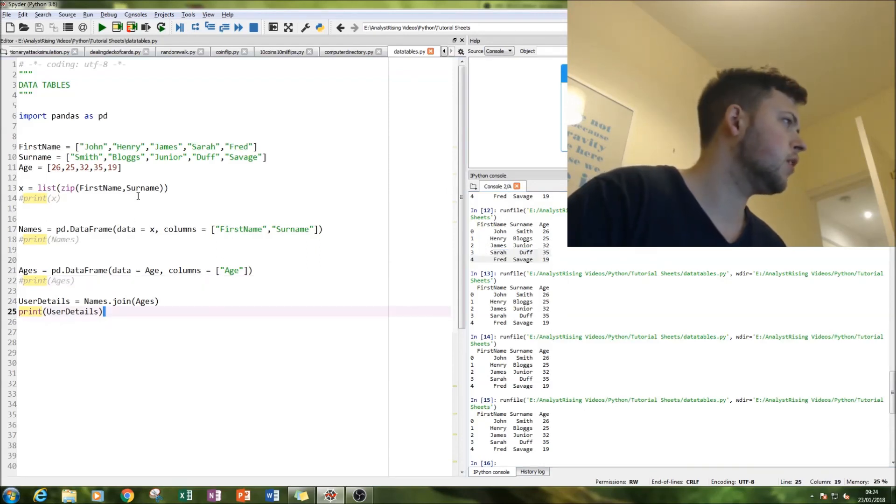
{"action": "left_click_drag", "start_coordinate": [126, 187], "coordinate": [131, 188]}
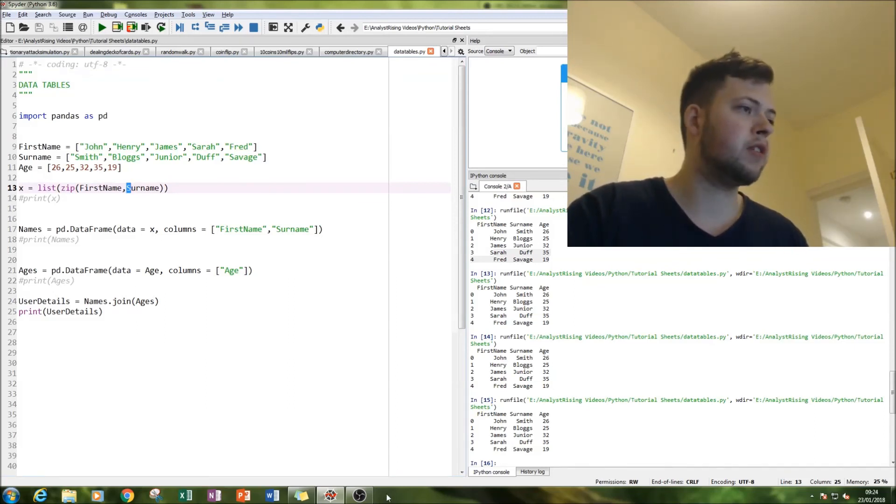
{"action": "left_click", "coordinate": [360, 497]}
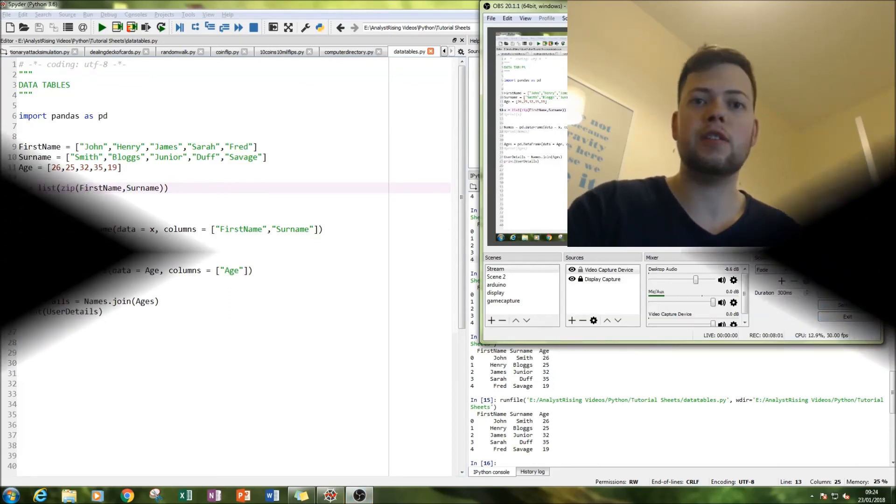